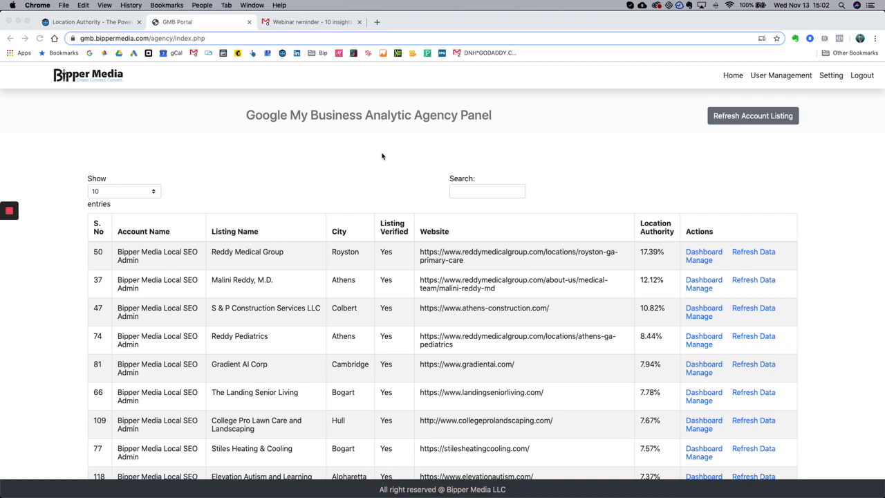
- Review the agency panel, highlighting the 122-listing count and the panel title
{"action": "scroll", "coordinate": [408, 257], "scroll_direction": "down", "scroll_amount": 3}
{"action": "scroll", "coordinate": [408, 257], "scroll_direction": "up", "scroll_amount": 3}
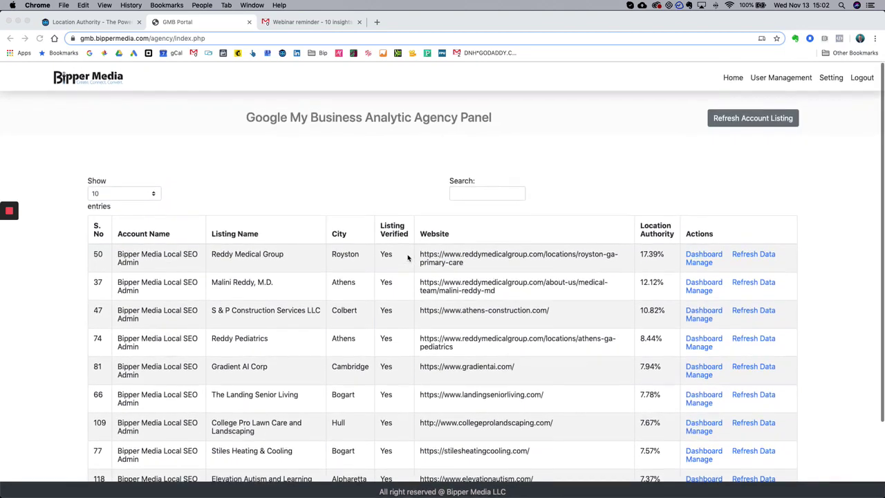
{"action": "scroll", "coordinate": [405, 257], "scroll_direction": "down", "scroll_amount": 3}
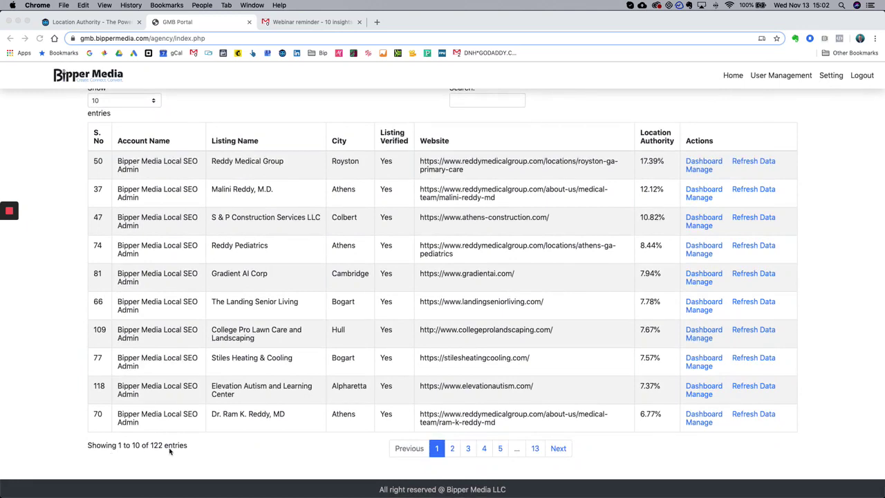
{"action": "left_click_drag", "start_coordinate": [179, 445], "coordinate": [84, 446]}
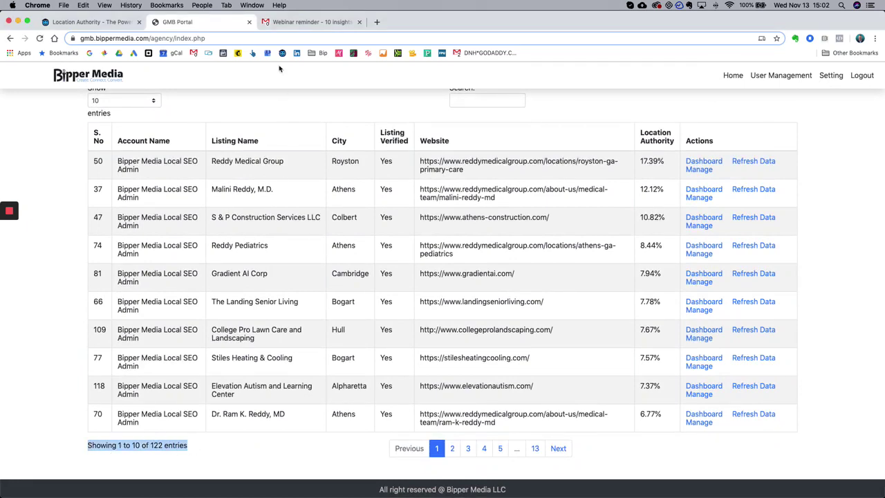
{"action": "scroll", "coordinate": [305, 282], "scroll_direction": "up", "scroll_amount": 3}
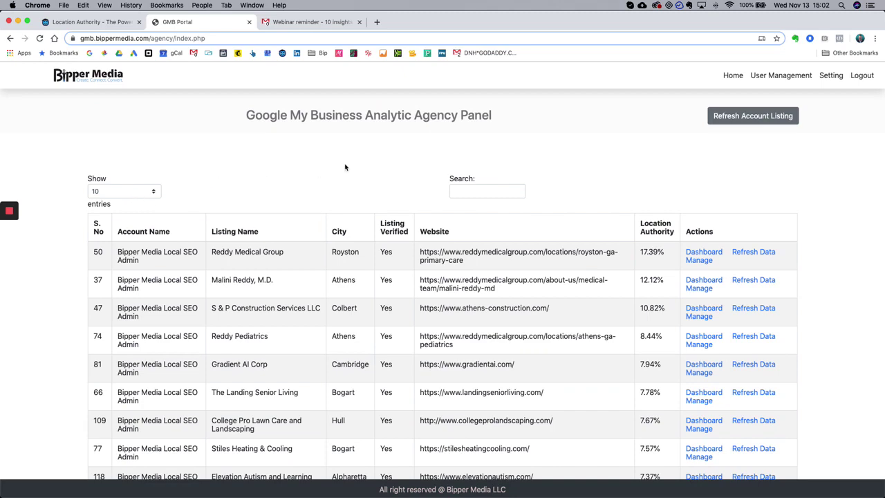
{"action": "scroll", "coordinate": [345, 167], "scroll_direction": "down", "scroll_amount": 3}
{"action": "scroll", "coordinate": [345, 166], "scroll_direction": "up", "scroll_amount": 3}
{"action": "left_click_drag", "start_coordinate": [247, 115], "coordinate": [522, 119]}
{"action": "left_click", "coordinate": [341, 148]}
- Show 100 entries per page and highlight the table's column headings
{"action": "scroll", "coordinate": [291, 166], "scroll_direction": "down", "scroll_amount": 5}
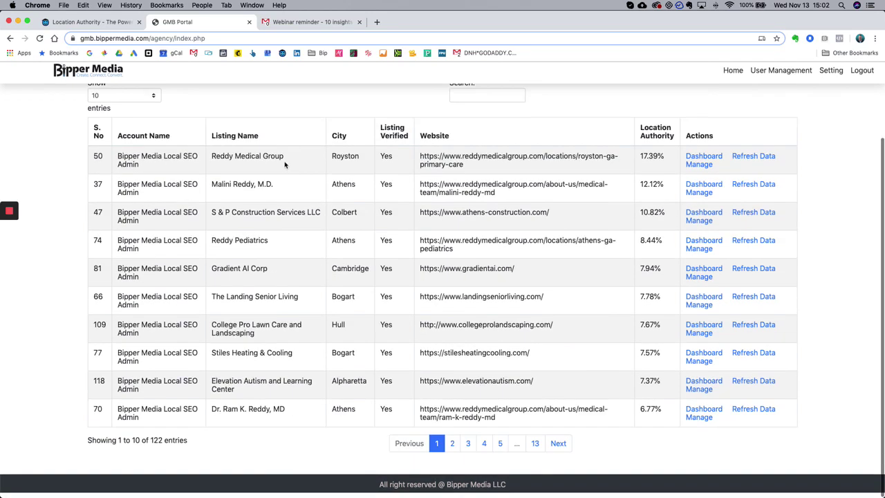
{"action": "scroll", "coordinate": [245, 205], "scroll_direction": "up", "scroll_amount": 5}
{"action": "scroll", "coordinate": [148, 337], "scroll_direction": "down", "scroll_amount": 3}
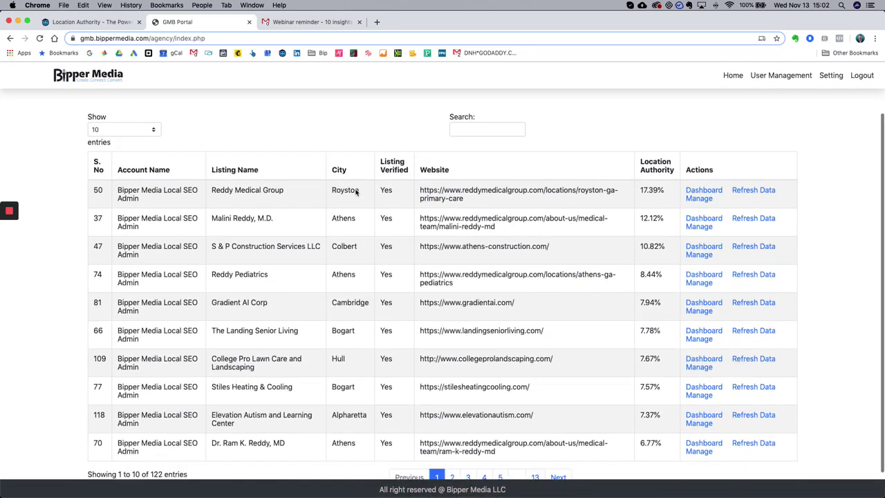
{"action": "scroll", "coordinate": [148, 338], "scroll_direction": "up", "scroll_amount": 3}
{"action": "left_click", "coordinate": [129, 193]}
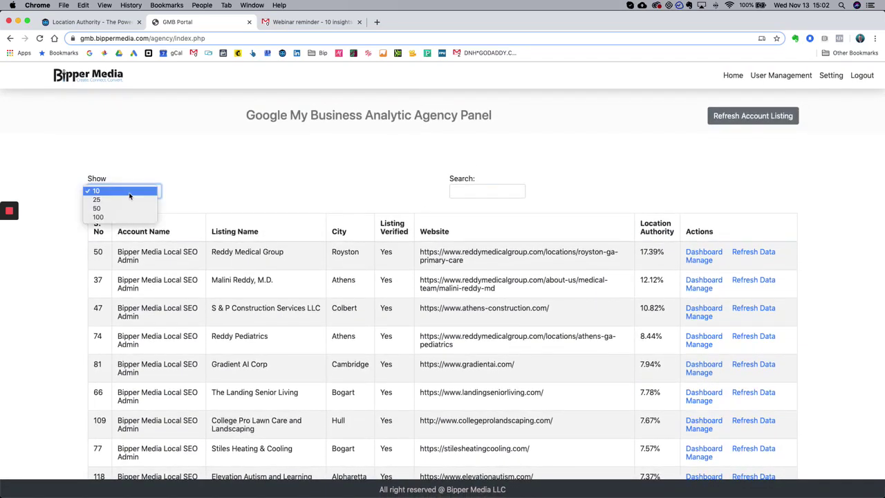
{"action": "left_click", "coordinate": [123, 218]}
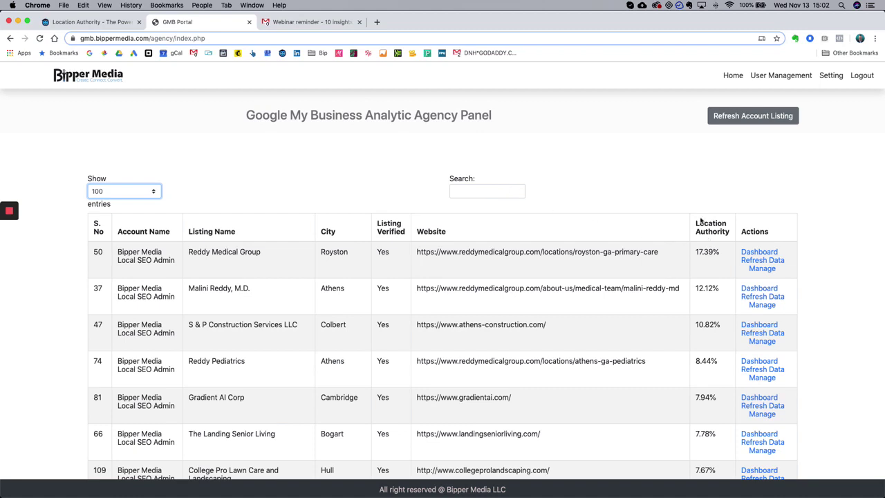
{"action": "left_click_drag", "start_coordinate": [685, 214], "coordinate": [722, 232]}
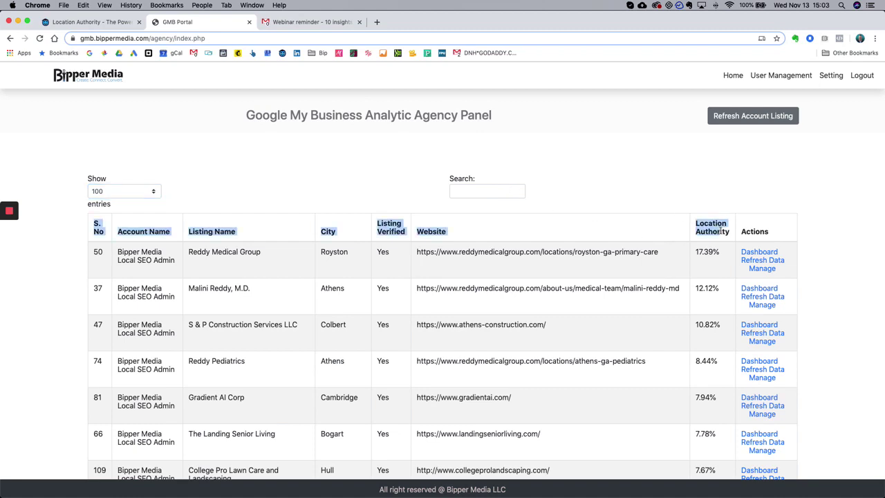
{"action": "left_click", "coordinate": [709, 196]}
{"action": "scroll", "coordinate": [711, 231], "scroll_direction": "up", "scroll_amount": 1}
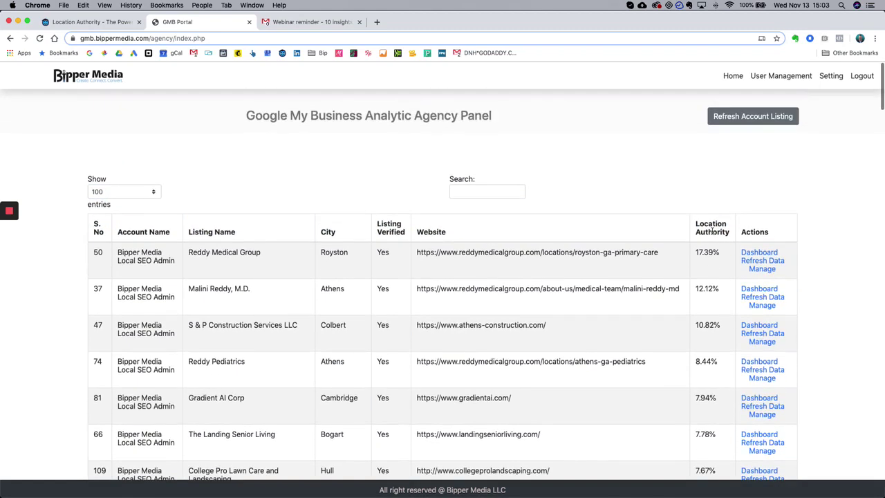
{"action": "scroll", "coordinate": [712, 231], "scroll_direction": "down", "scroll_amount": 1}
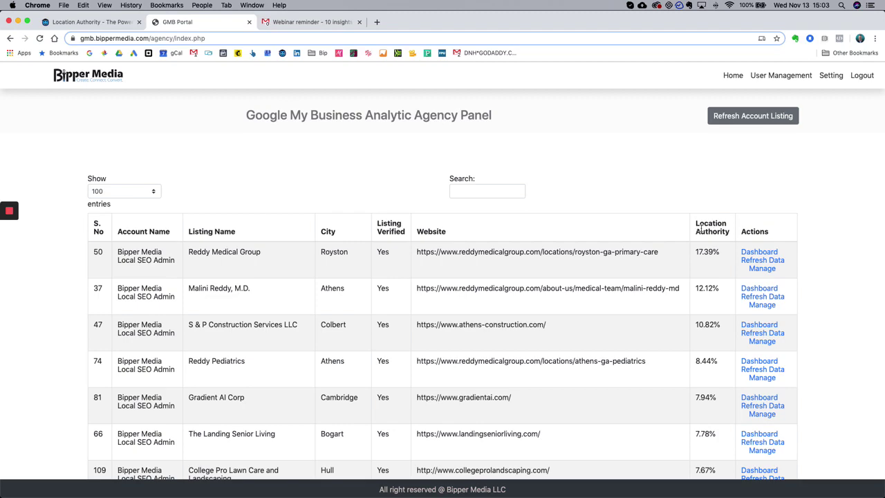
{"action": "left_click", "coordinate": [710, 229]}
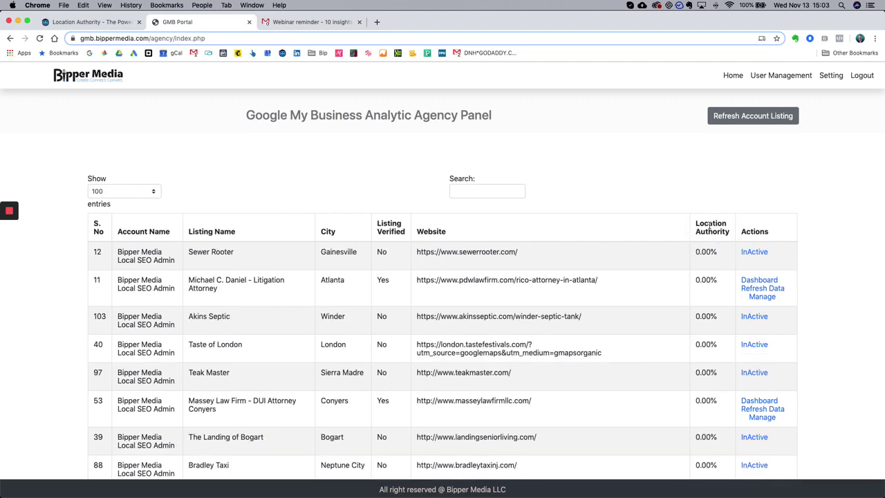
{"action": "left_click", "coordinate": [709, 226]}
{"action": "scroll", "coordinate": [705, 243], "scroll_direction": "down", "scroll_amount": 5}
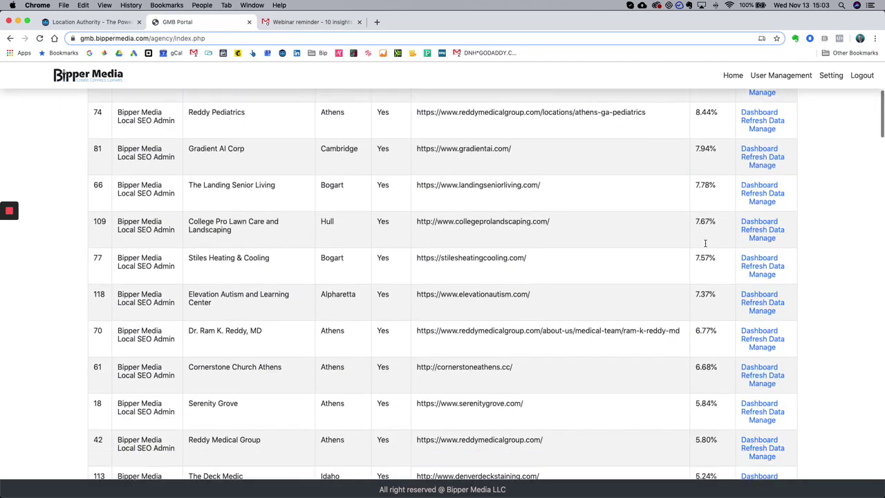
{"action": "scroll", "coordinate": [705, 242], "scroll_direction": "down", "scroll_amount": 5}
{"action": "scroll", "coordinate": [708, 276], "scroll_direction": "up", "scroll_amount": 10}
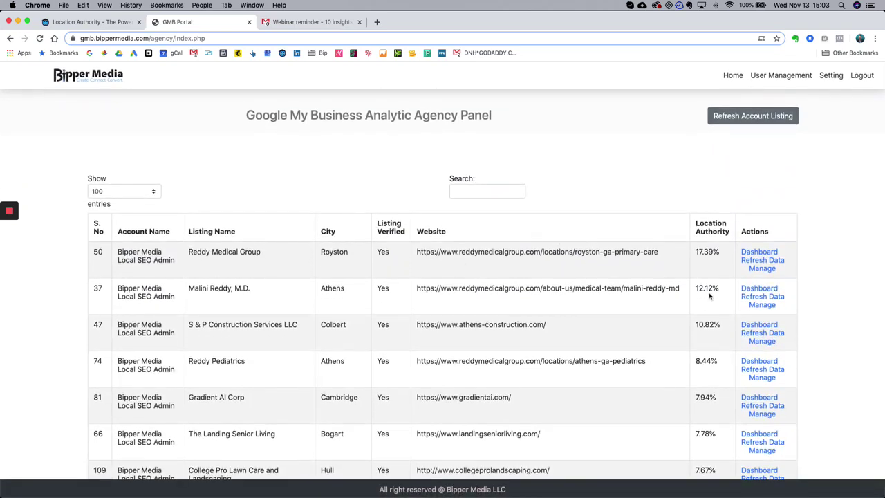
{"action": "left_click", "coordinate": [710, 232]}
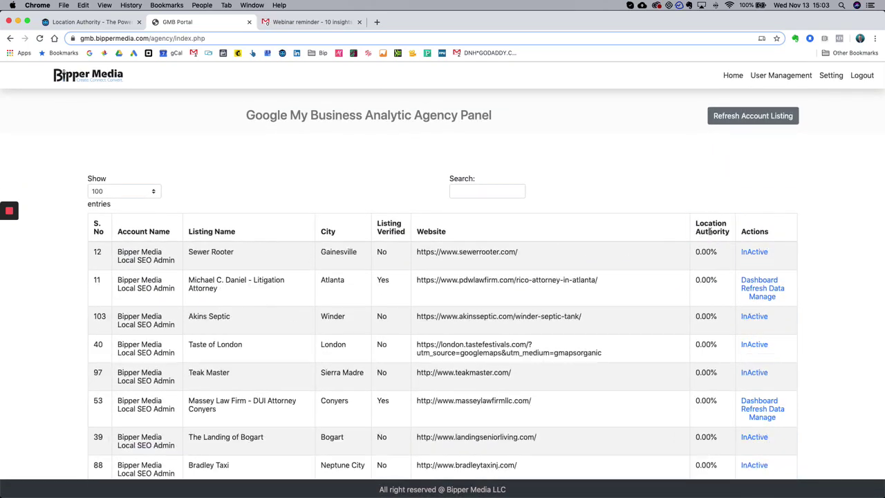
{"action": "scroll", "coordinate": [576, 249], "scroll_direction": "down", "scroll_amount": 2}
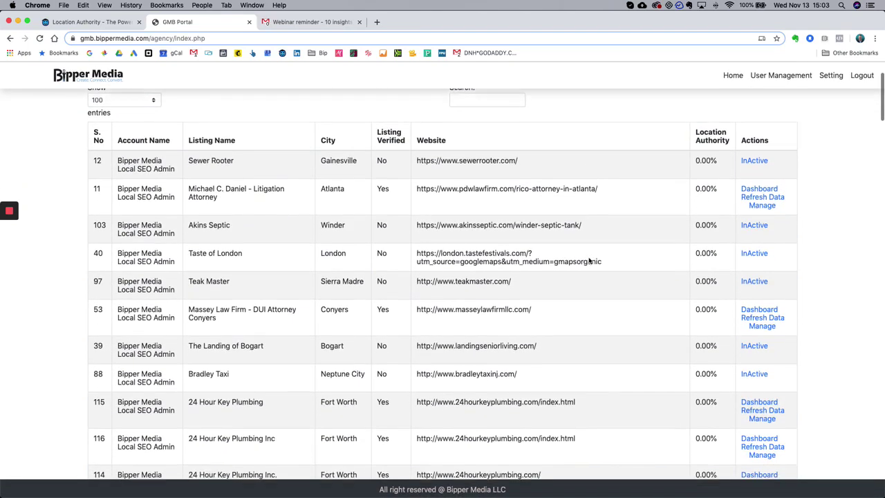
{"action": "scroll", "coordinate": [589, 261], "scroll_direction": "down", "scroll_amount": 6}
{"action": "scroll", "coordinate": [589, 261], "scroll_direction": "up", "scroll_amount": 4}
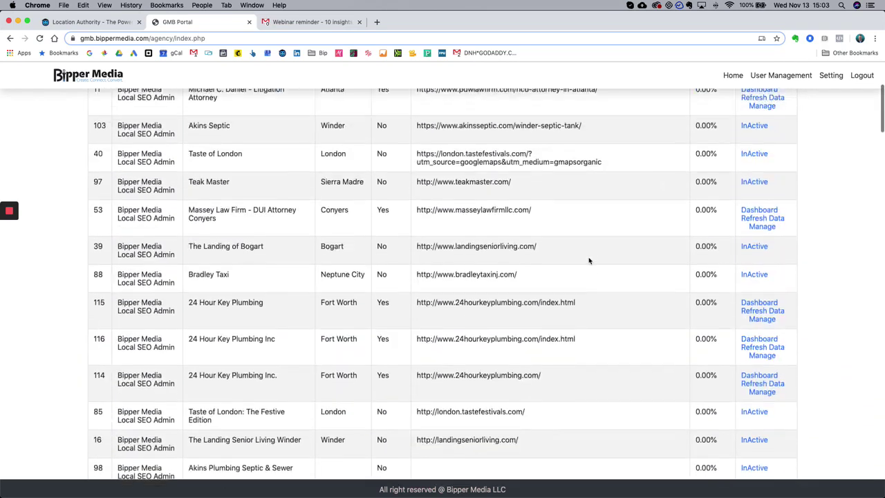
{"action": "scroll", "coordinate": [589, 260], "scroll_direction": "up", "scroll_amount": 3}
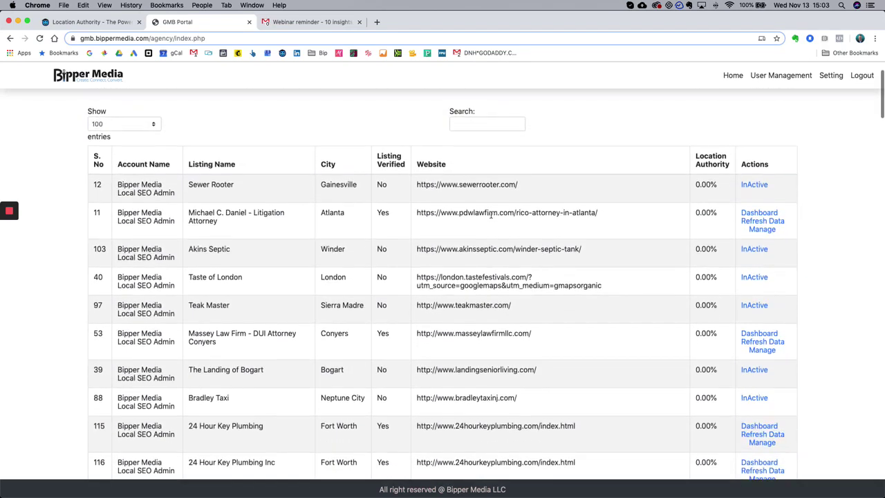
{"action": "scroll", "coordinate": [624, 221], "scroll_direction": "down", "scroll_amount": 1}
{"action": "scroll", "coordinate": [707, 306], "scroll_direction": "down", "scroll_amount": 4}
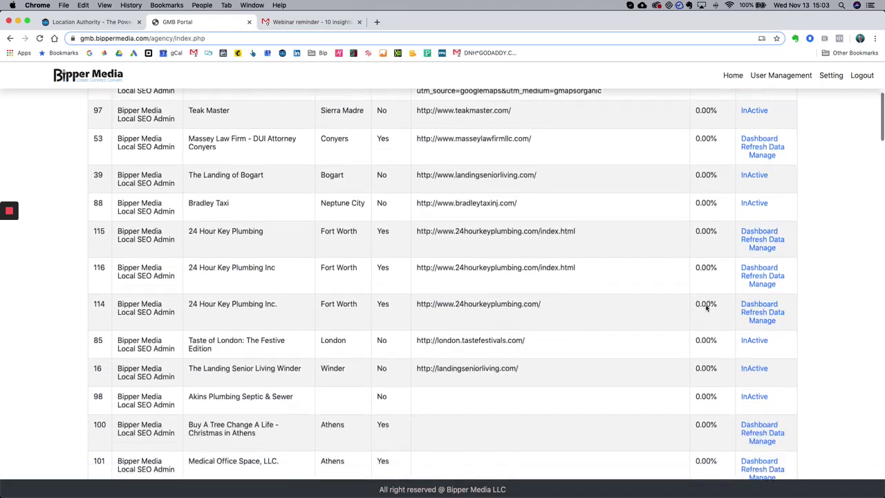
{"action": "scroll", "coordinate": [706, 306], "scroll_direction": "down", "scroll_amount": 7}
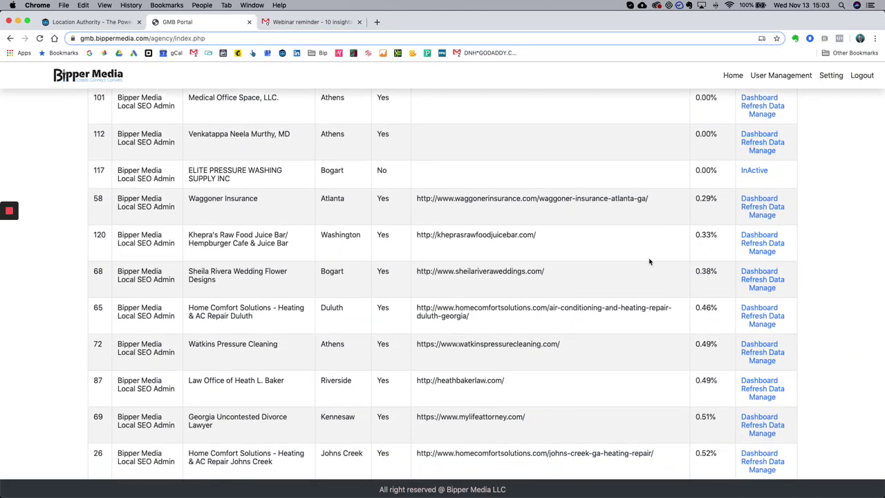
{"action": "scroll", "coordinate": [649, 261], "scroll_direction": "up", "scroll_amount": 15}
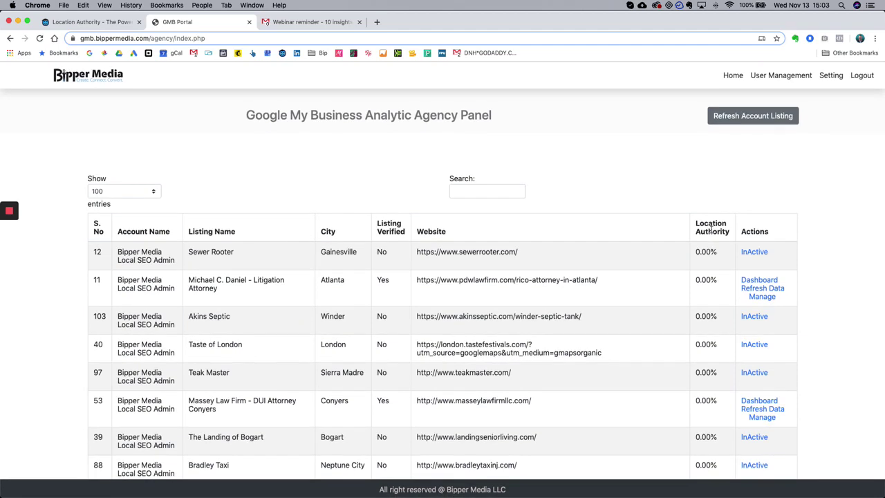
{"action": "left_click", "coordinate": [711, 231]}
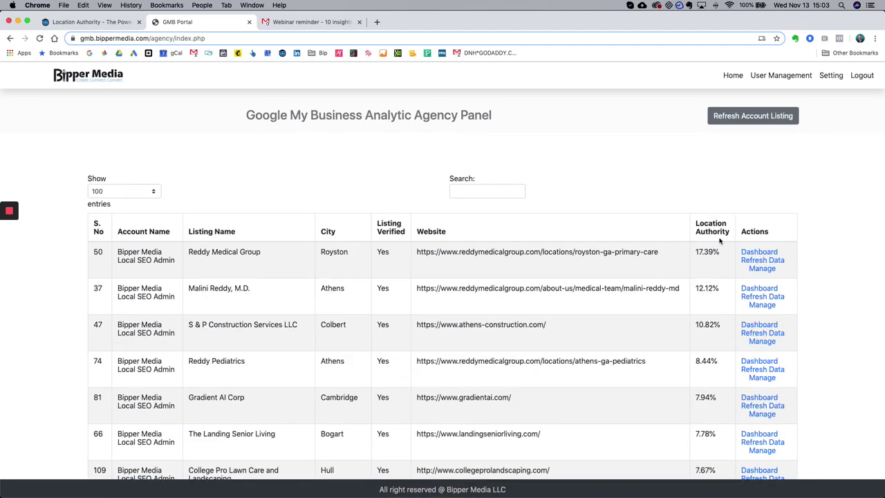
{"action": "scroll", "coordinate": [721, 241], "scroll_direction": "down", "scroll_amount": 1}
{"action": "scroll", "coordinate": [720, 240], "scroll_direction": "down", "scroll_amount": 1}
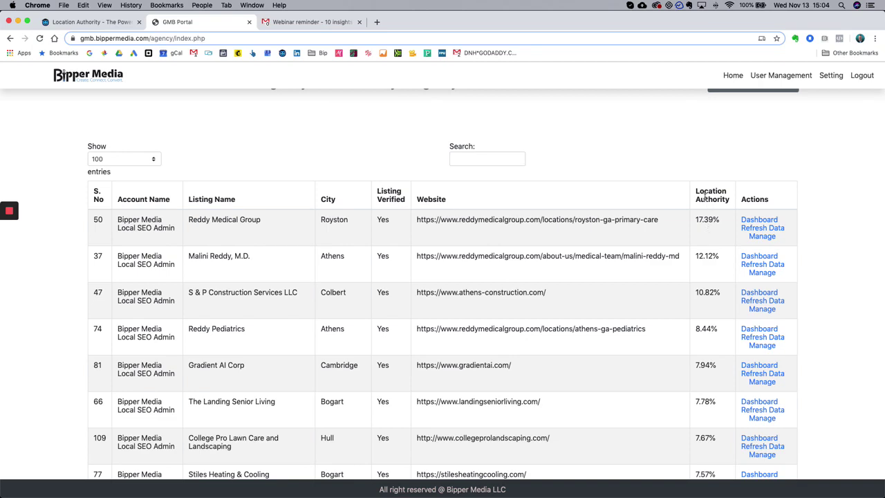
{"action": "left_click", "coordinate": [708, 198]}
{"action": "left_click", "coordinate": [708, 199]}
{"action": "scroll", "coordinate": [689, 255], "scroll_direction": "down", "scroll_amount": 1}
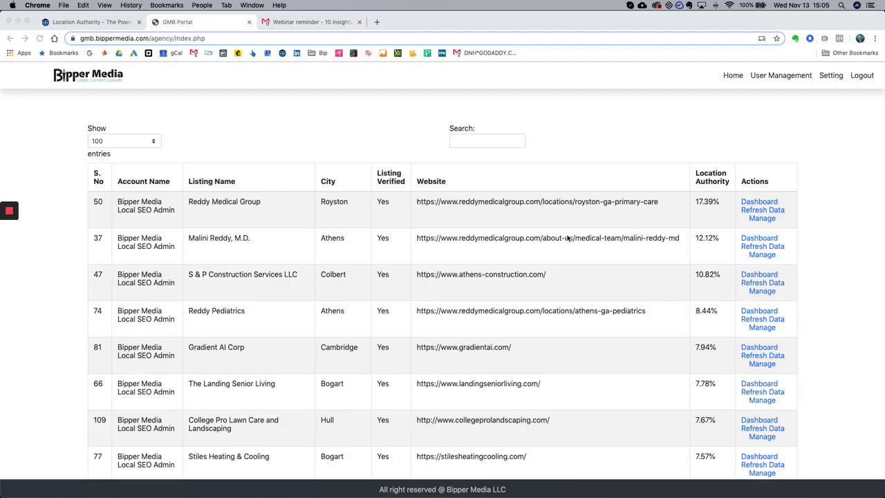
{"action": "left_click", "coordinate": [567, 238]}
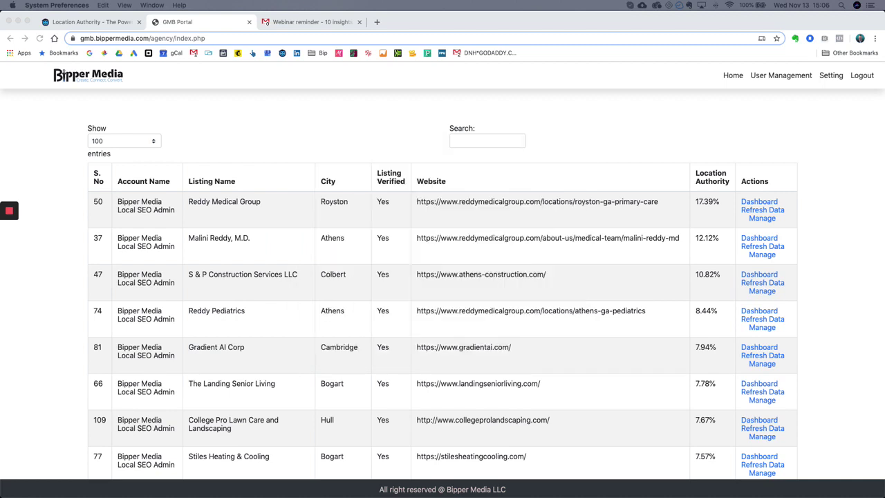
{"action": "left_click", "coordinate": [494, 126]}
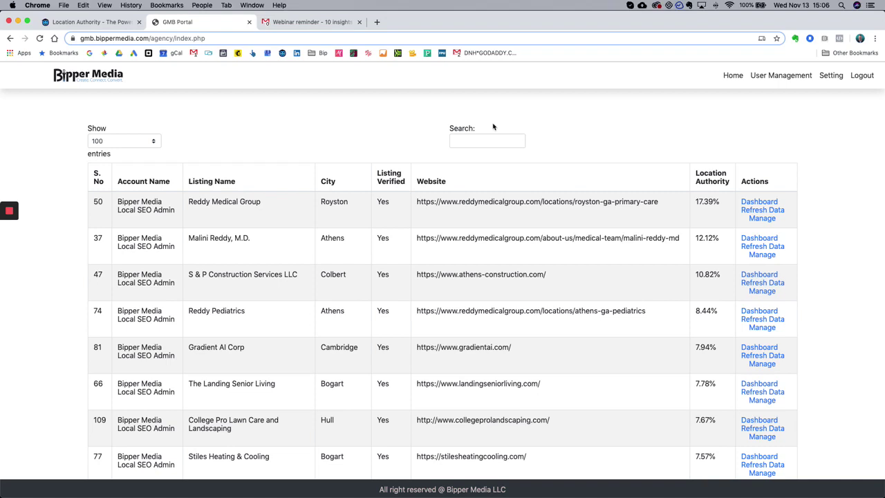
{"action": "left_click", "coordinate": [707, 178]}
{"action": "left_click", "coordinate": [707, 179]}
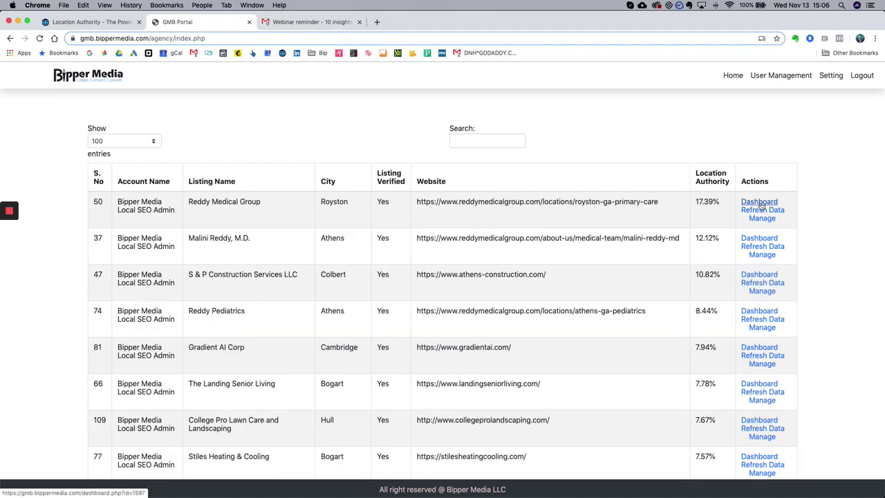
- Open the Reddy Medical Group and S & P Construction Services LLC dashboards in new tabs
{"action": "left_click", "coordinate": [761, 203], "text": "super"}
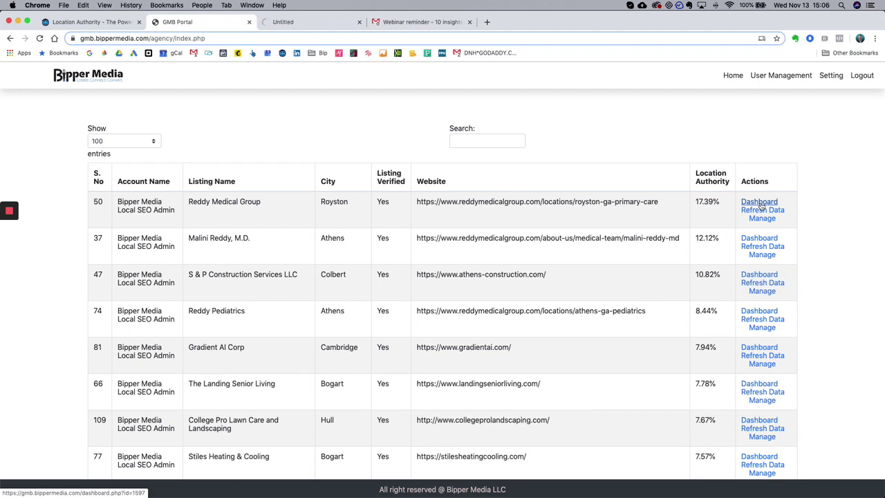
{"action": "scroll", "coordinate": [511, 179], "scroll_direction": "down", "scroll_amount": 1}
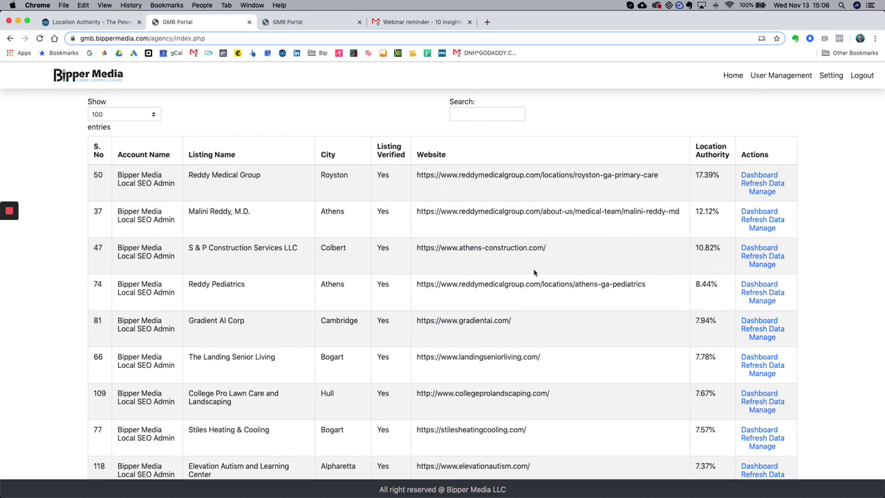
{"action": "left_click_drag", "start_coordinate": [417, 248], "coordinate": [557, 251]}
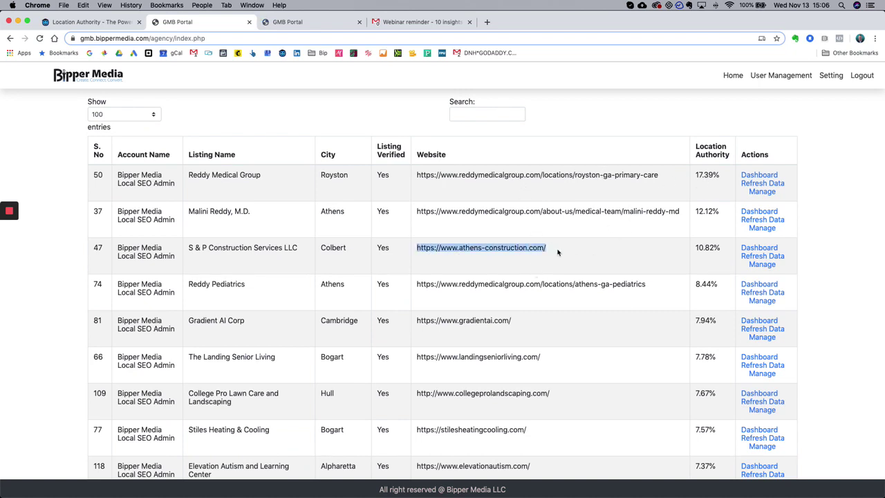
{"action": "left_click", "coordinate": [521, 252]}
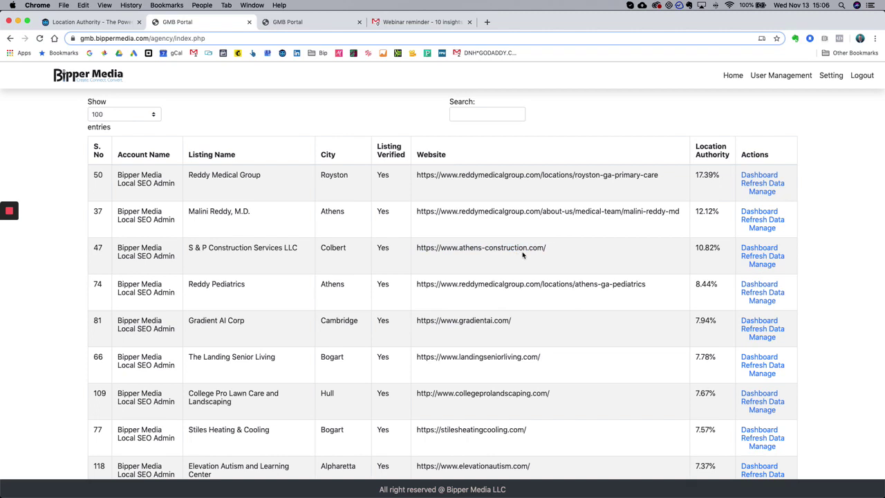
{"action": "left_click", "coordinate": [763, 253], "text": "super"}
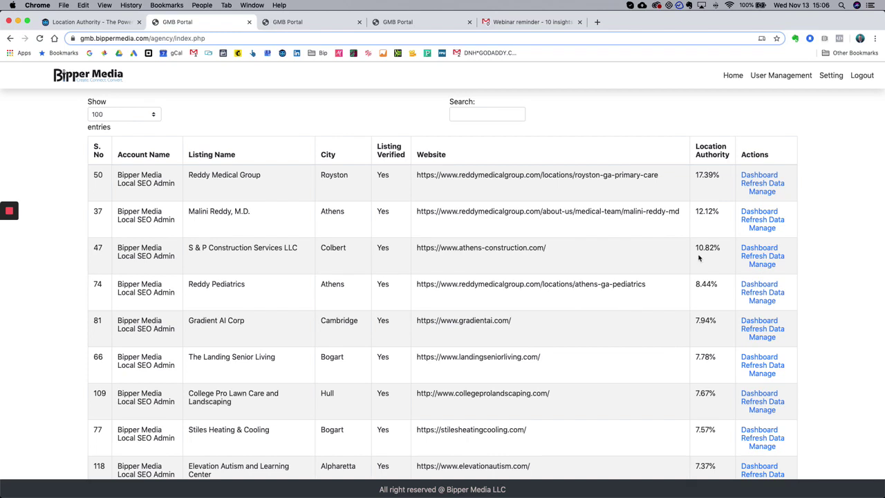
{"action": "scroll", "coordinate": [700, 257], "scroll_direction": "up", "scroll_amount": 1}
- Go to Reddy Medical Group's dashboard and set the chart Time Period to 3 Months
{"action": "left_click", "coordinate": [289, 23]}
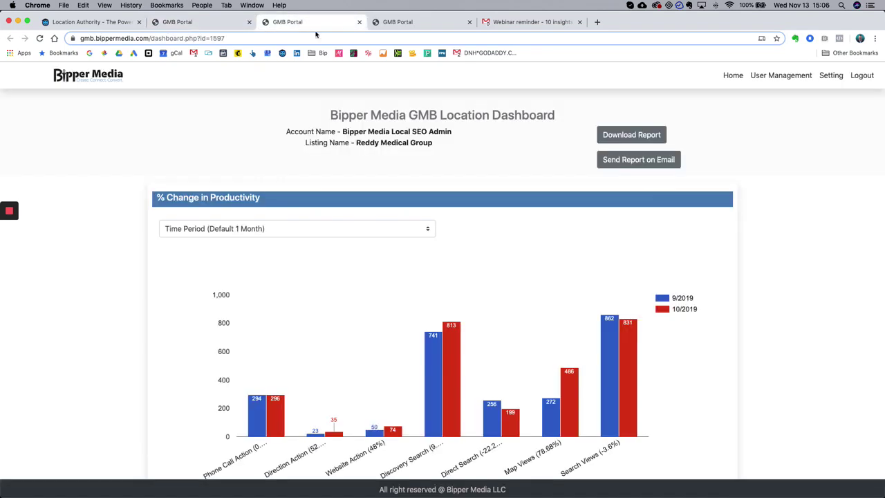
{"action": "scroll", "coordinate": [739, 232], "scroll_direction": "down", "scroll_amount": 1}
{"action": "scroll", "coordinate": [740, 232], "scroll_direction": "down", "scroll_amount": 3}
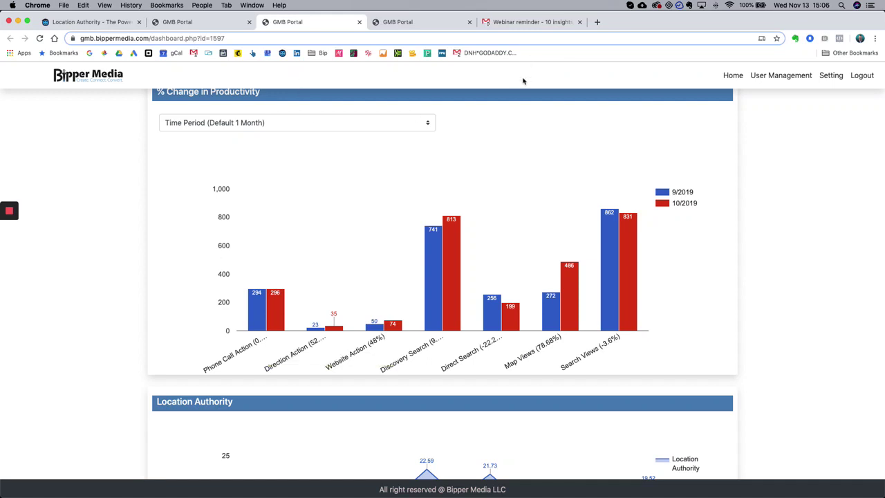
{"action": "scroll", "coordinate": [277, 173], "scroll_direction": "up", "scroll_amount": 1}
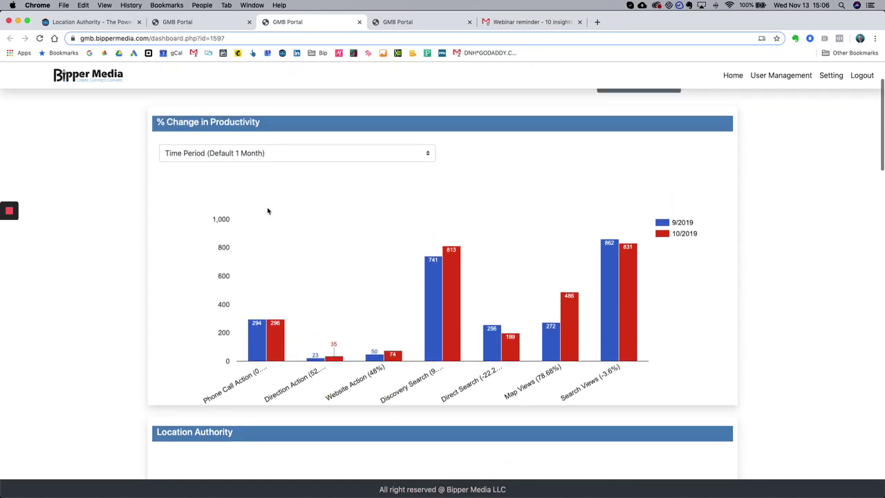
{"action": "mouse_move", "coordinate": [260, 348]}
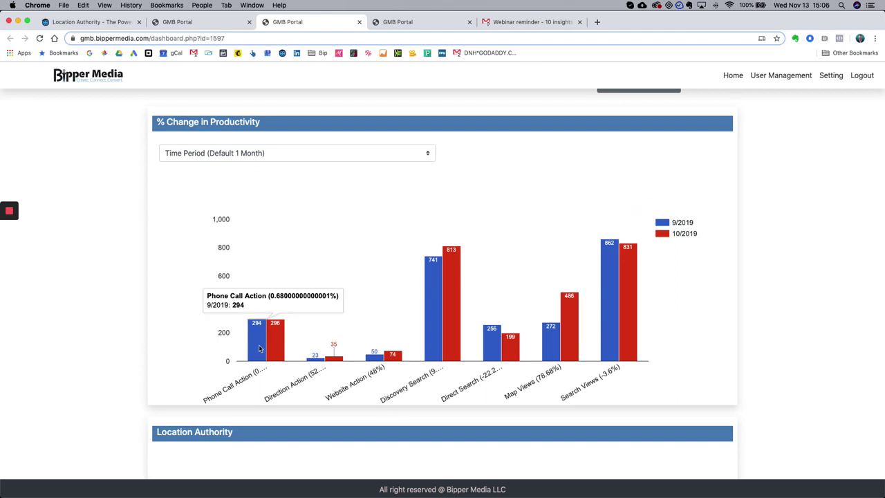
{"action": "left_click", "coordinate": [263, 156]}
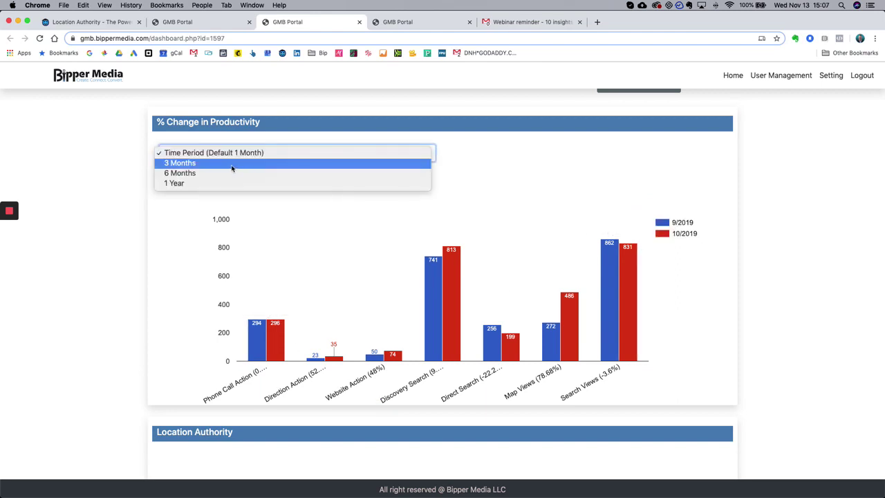
{"action": "left_click", "coordinate": [232, 167]}
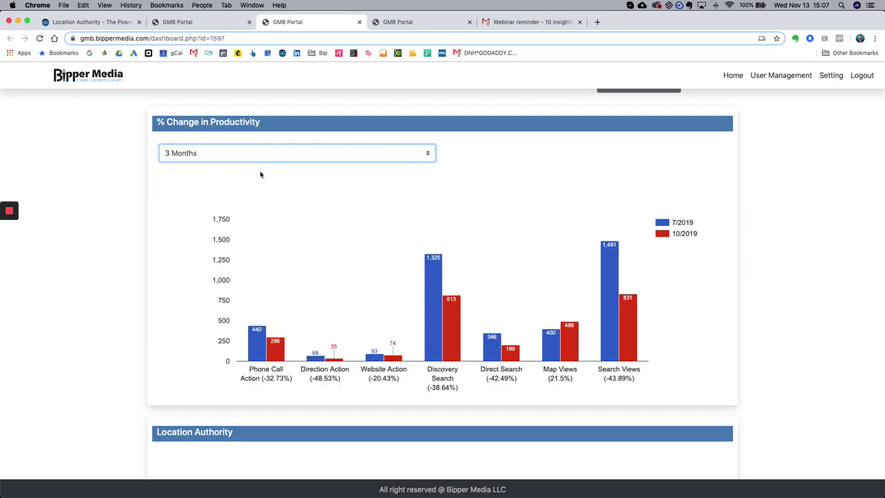
- Switch the Time Period to 6 Months, 1 Year, 3 Months, then the default 1 Month
{"action": "left_click", "coordinate": [234, 159]}
{"action": "left_click", "coordinate": [227, 168]}
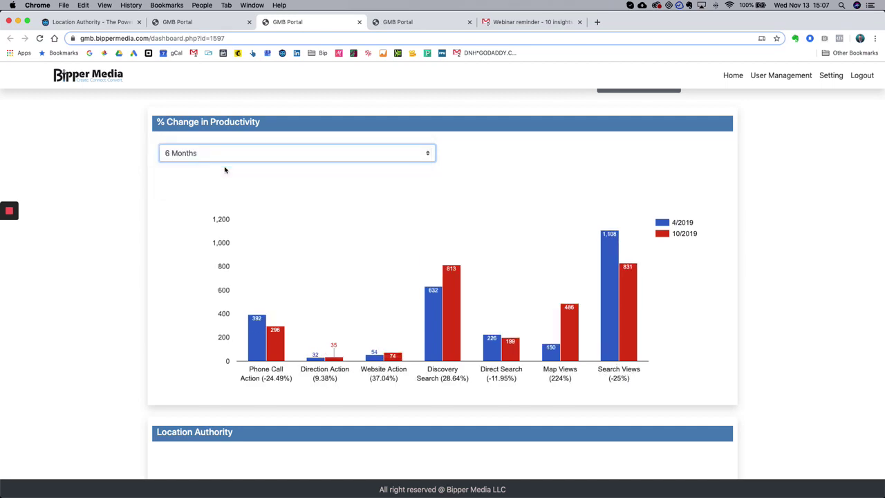
{"action": "left_click", "coordinate": [245, 157]}
{"action": "left_click", "coordinate": [238, 166]}
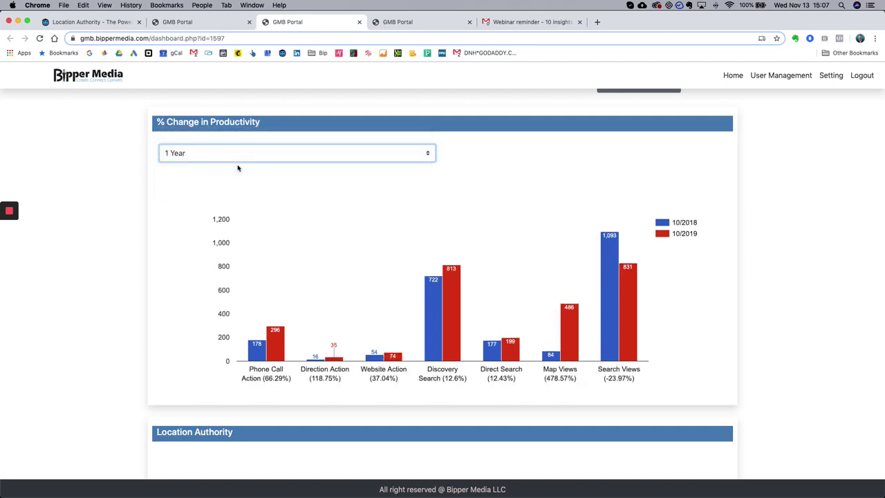
{"action": "left_click", "coordinate": [253, 155]}
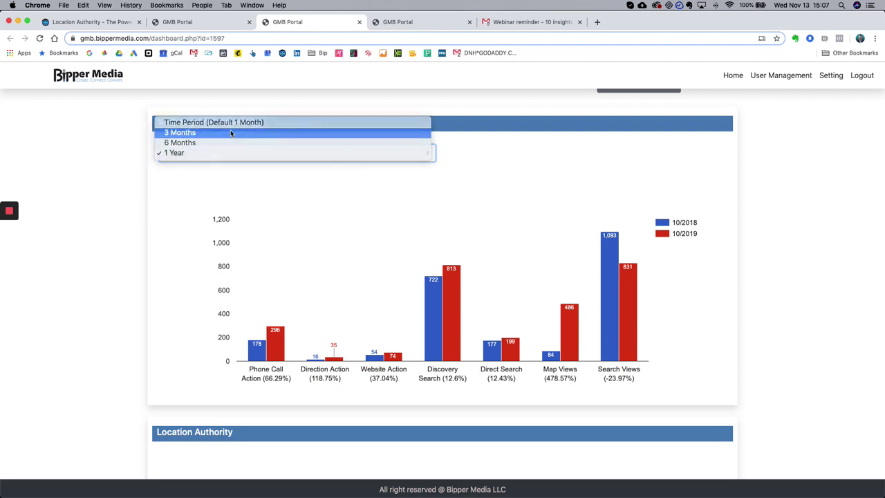
{"action": "left_click", "coordinate": [231, 132]}
{"action": "left_click", "coordinate": [231, 150]}
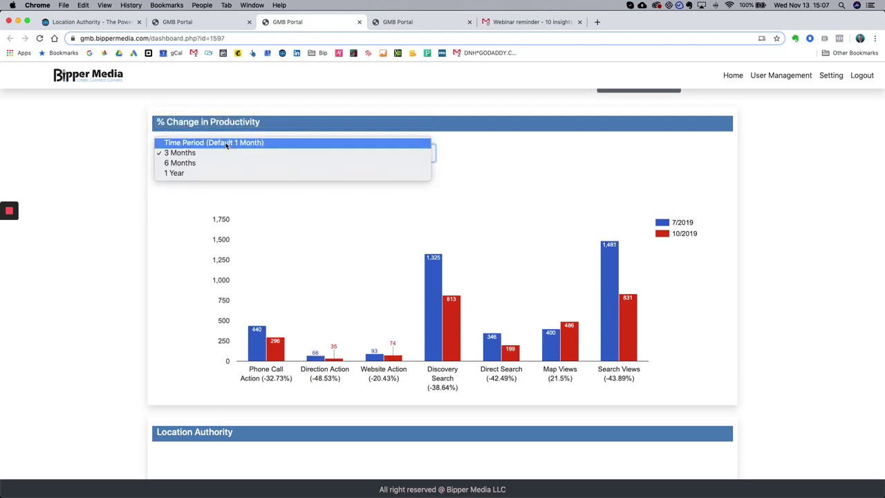
{"action": "left_click", "coordinate": [228, 141]}
- Emphasise the 9/2019 bars in the productivity chart using its legend entry
{"action": "scroll", "coordinate": [302, 275], "scroll_direction": "down", "scroll_amount": 3}
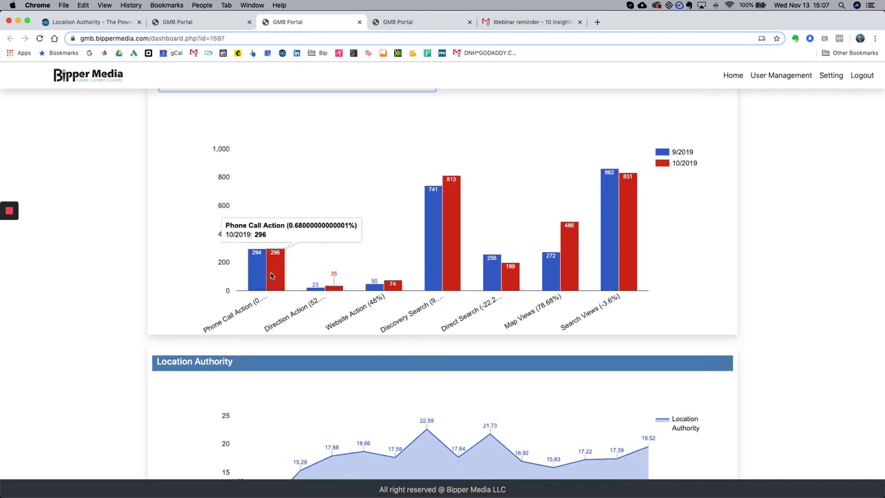
{"action": "left_click", "coordinate": [700, 152]}
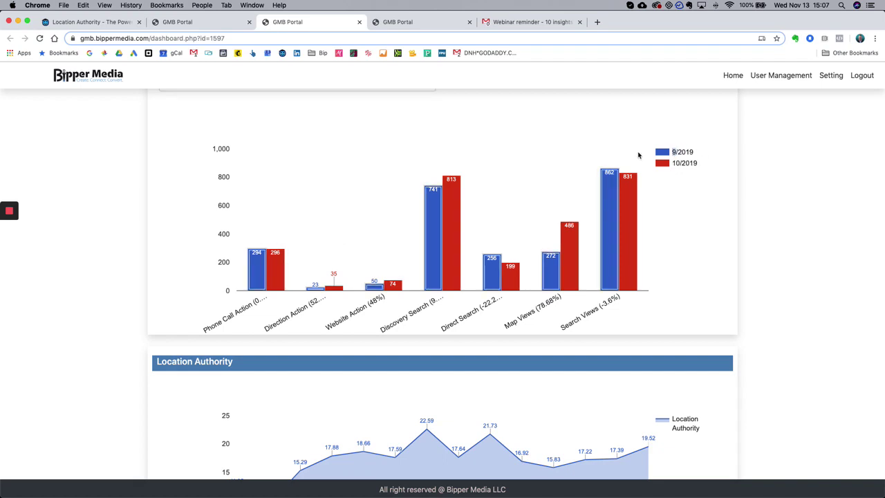
{"action": "scroll", "coordinate": [638, 154], "scroll_direction": "up", "scroll_amount": 3}
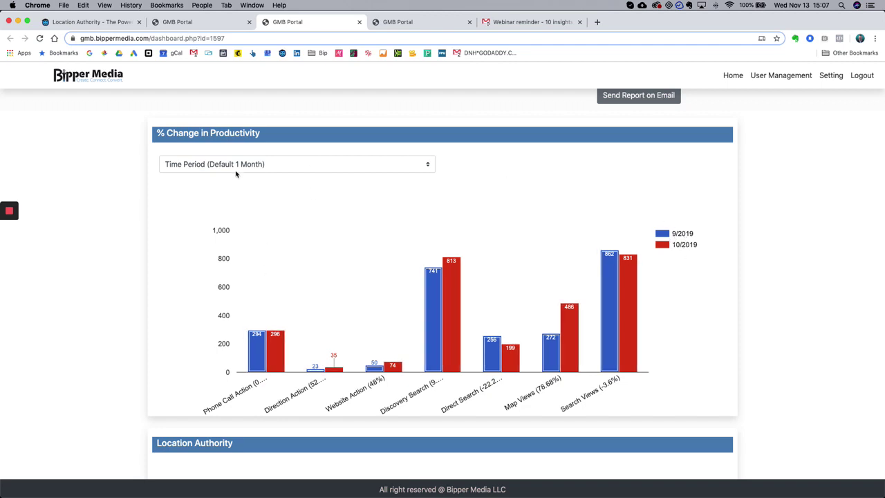
{"action": "mouse_move", "coordinate": [280, 362]}
{"action": "mouse_move", "coordinate": [565, 365]}
- Scroll through the Location Authority, GMB Actions and Maps/Search charts and back to the top
{"action": "scroll", "coordinate": [477, 326], "scroll_direction": "down", "scroll_amount": 2}
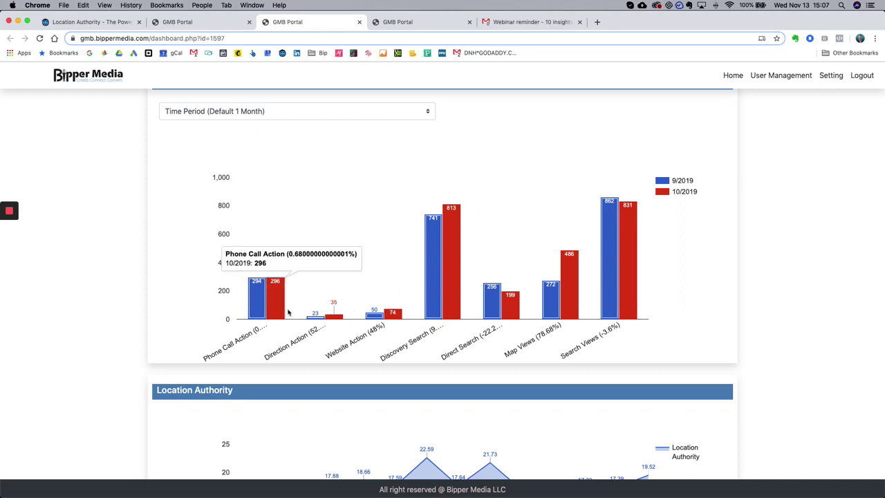
{"action": "mouse_move", "coordinate": [499, 311]}
{"action": "scroll", "coordinate": [499, 311], "scroll_direction": "down", "scroll_amount": 6}
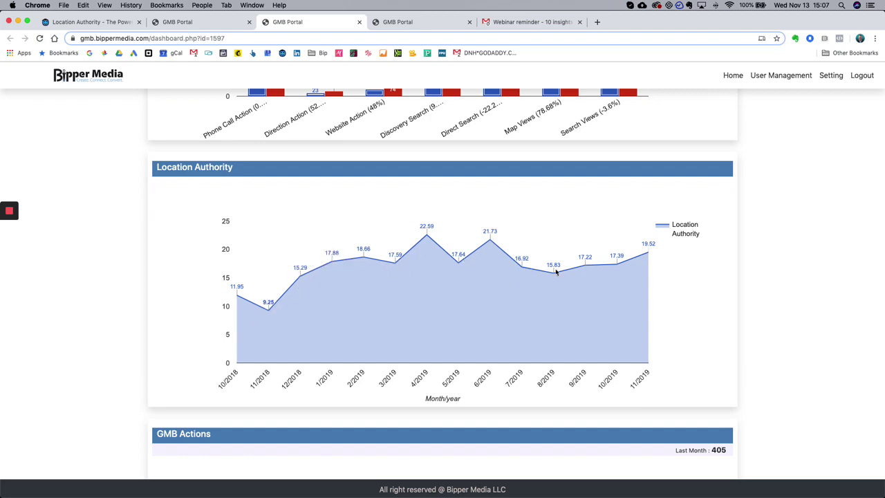
{"action": "scroll", "coordinate": [734, 257], "scroll_direction": "down", "scroll_amount": 8}
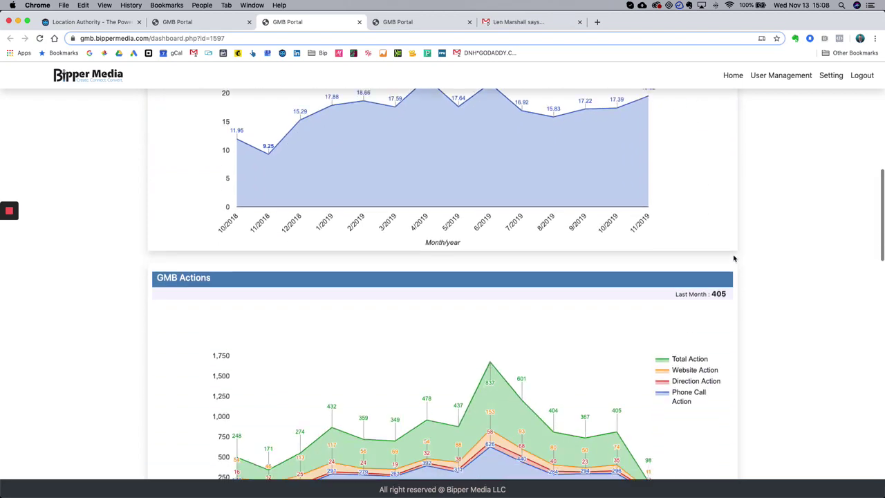
{"action": "scroll", "coordinate": [734, 257], "scroll_direction": "down", "scroll_amount": 10}
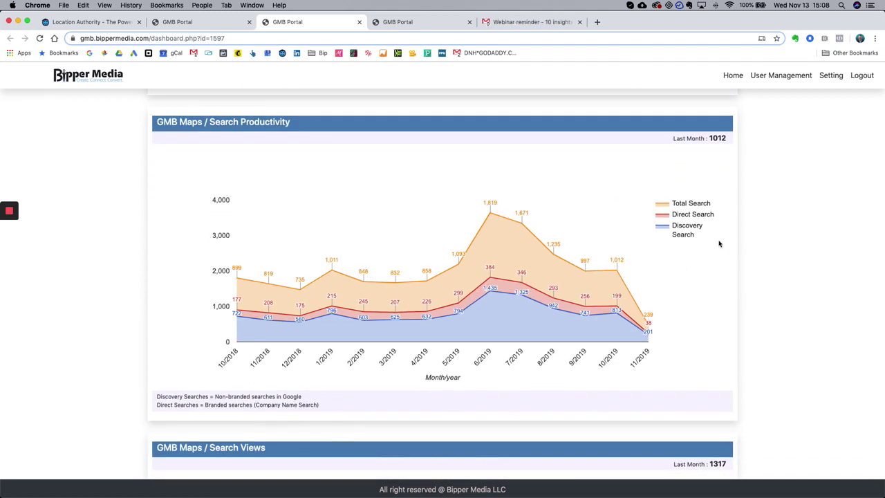
{"action": "scroll", "coordinate": [683, 215], "scroll_direction": "down", "scroll_amount": 15}
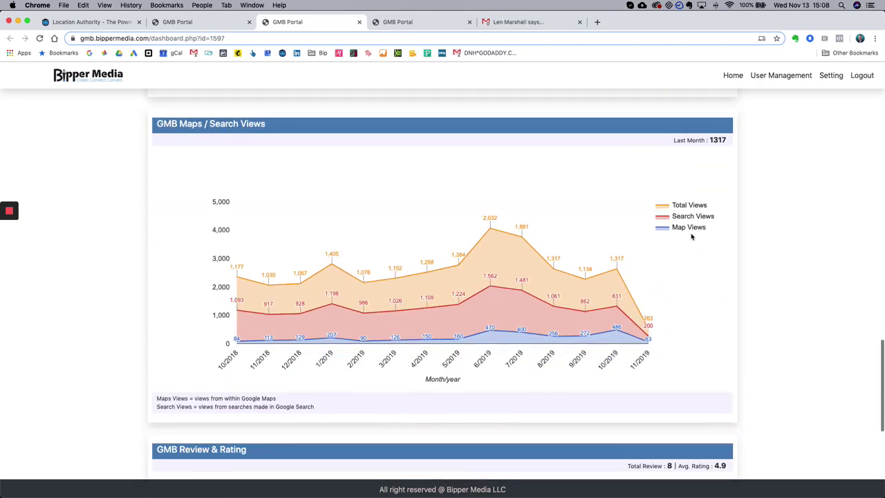
{"action": "scroll", "coordinate": [692, 237], "scroll_direction": "up", "scroll_amount": 20}
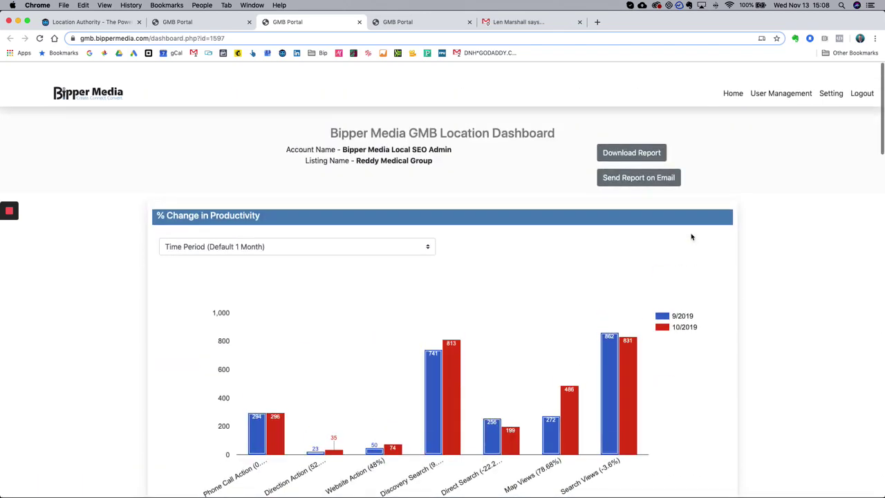
{"action": "scroll", "coordinate": [691, 238], "scroll_direction": "down", "scroll_amount": 2}
{"action": "scroll", "coordinate": [692, 237], "scroll_direction": "up", "scroll_amount": 2}
{"action": "left_click", "coordinate": [201, 22]}
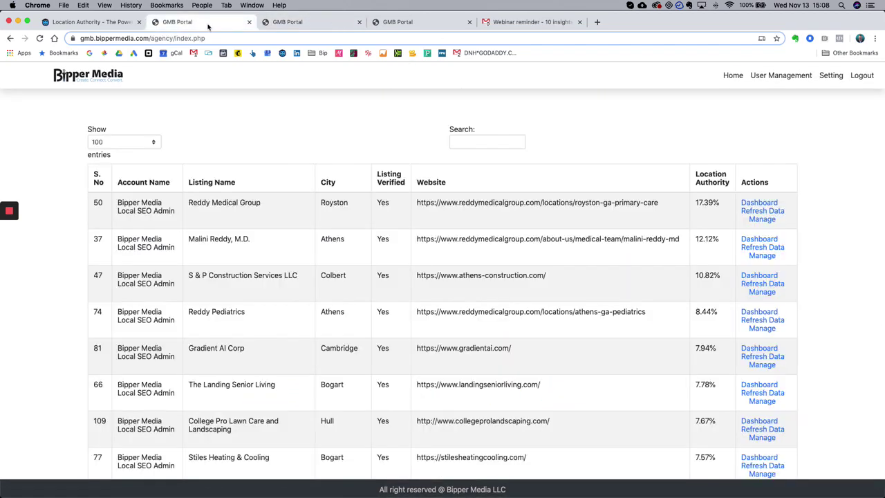
{"action": "left_click_drag", "start_coordinate": [722, 203], "coordinate": [690, 204]}
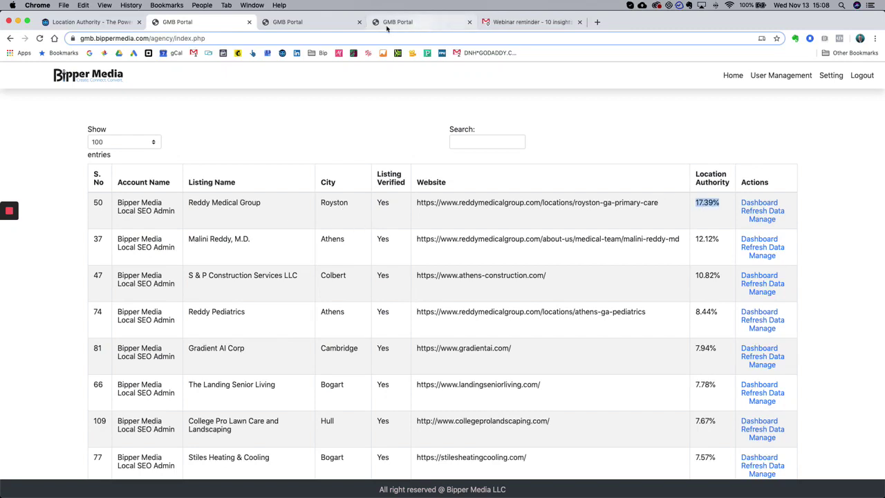
{"action": "left_click", "coordinate": [298, 23]}
{"action": "scroll", "coordinate": [450, 127], "scroll_direction": "down", "scroll_amount": 1}
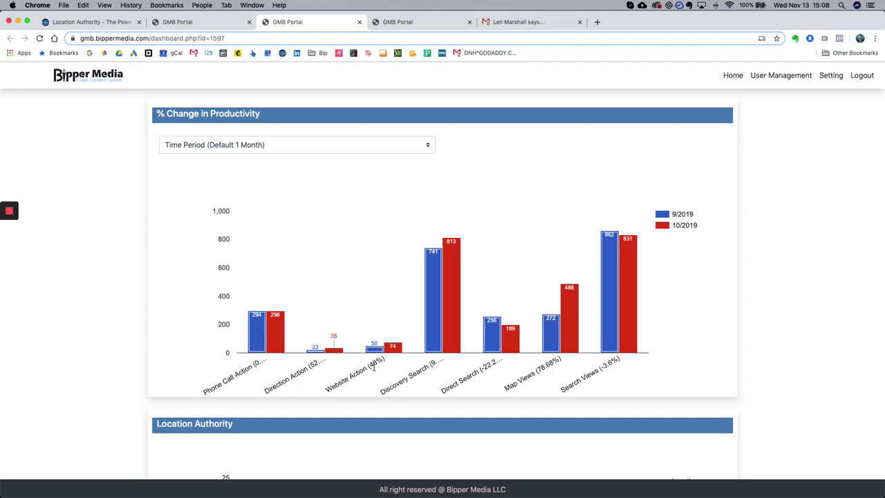
- Compare S & P Construction's dashboard with its table row: athens-construction.com, 10.82% Location Authority
{"action": "left_click", "coordinate": [423, 22]}
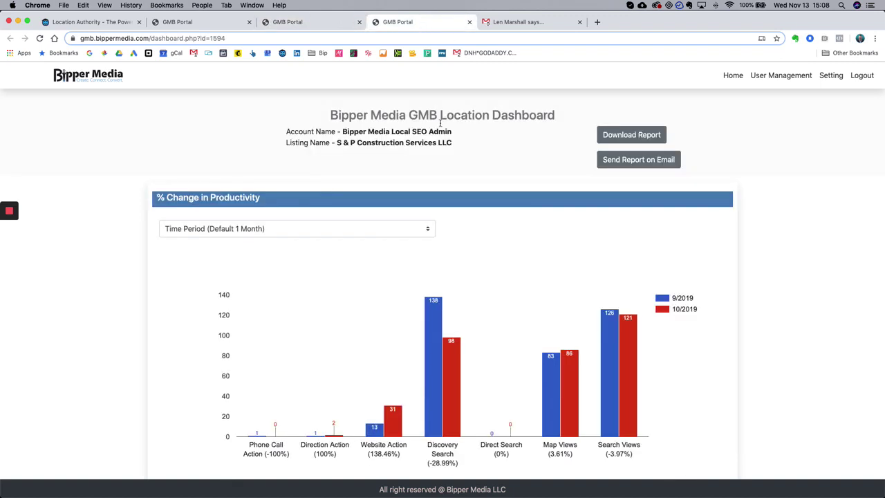
{"action": "scroll", "coordinate": [686, 217], "scroll_direction": "down", "scroll_amount": 3}
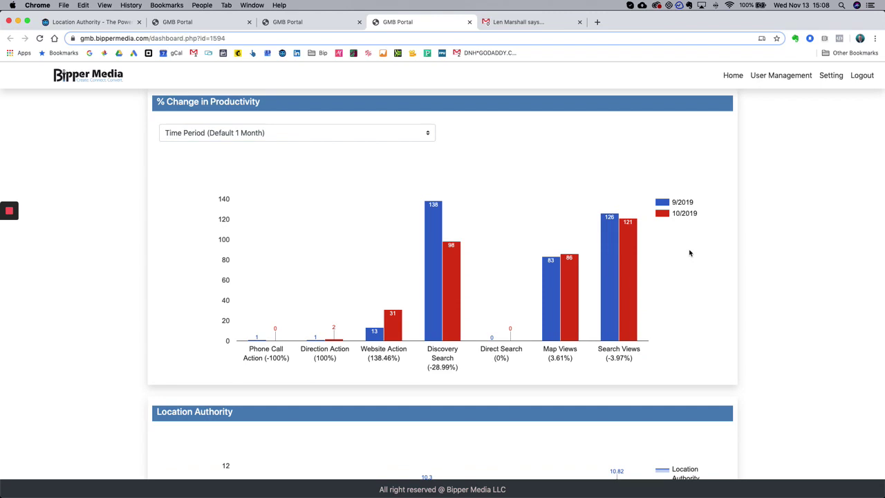
{"action": "left_click", "coordinate": [185, 23]}
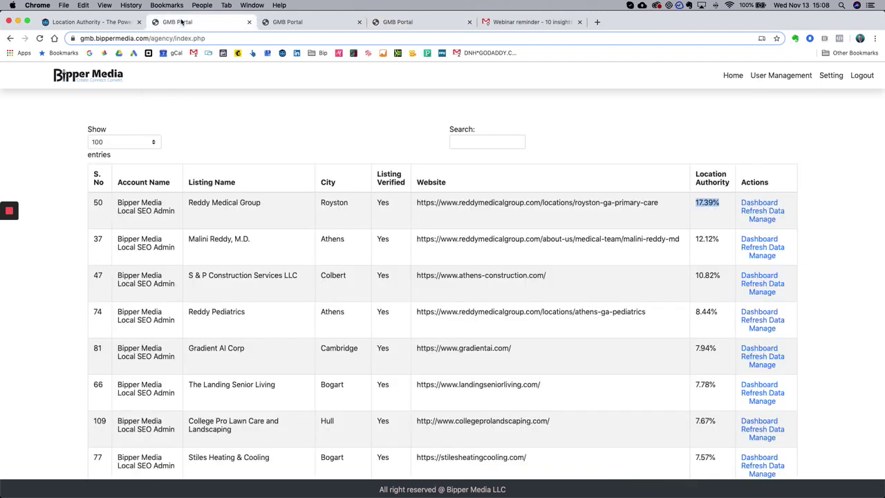
{"action": "left_click_drag", "start_coordinate": [418, 275], "coordinate": [546, 276]}
{"action": "left_click_drag", "start_coordinate": [722, 276], "coordinate": [685, 277]}
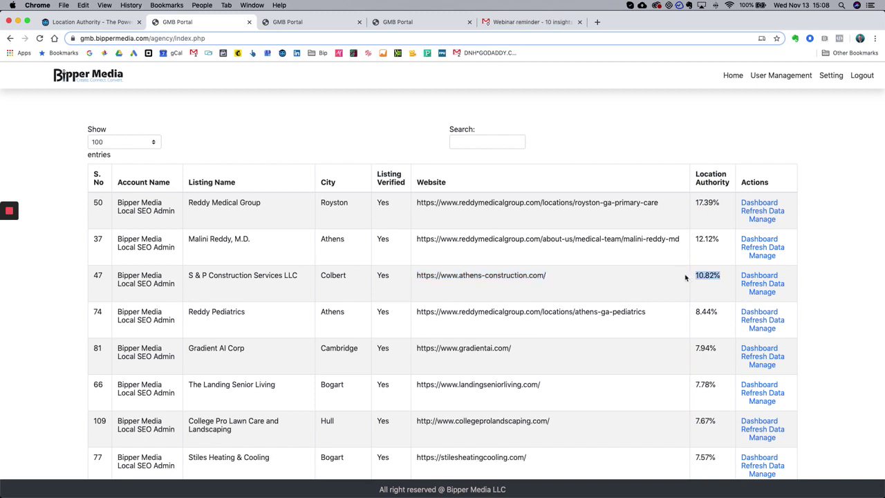
{"action": "left_click", "coordinate": [398, 22]}
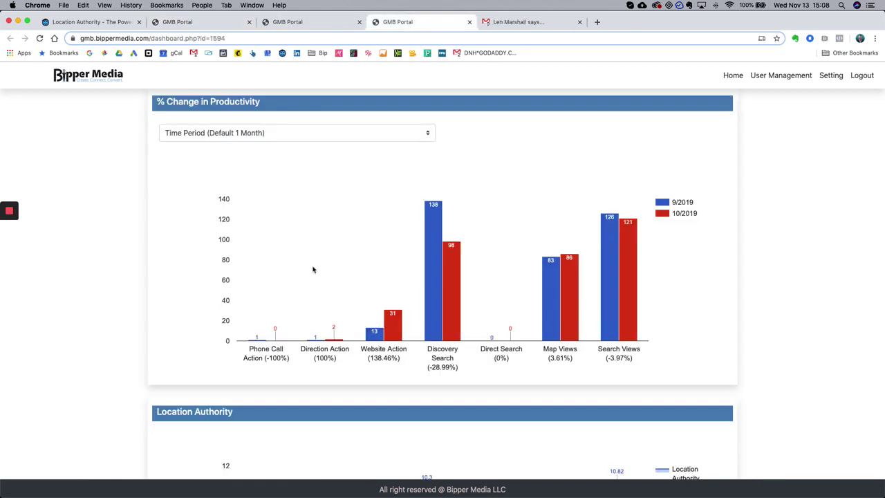
- Highlight the dashboard's 138.46% Website Action change
{"action": "scroll", "coordinate": [295, 291], "scroll_direction": "down", "scroll_amount": 1}
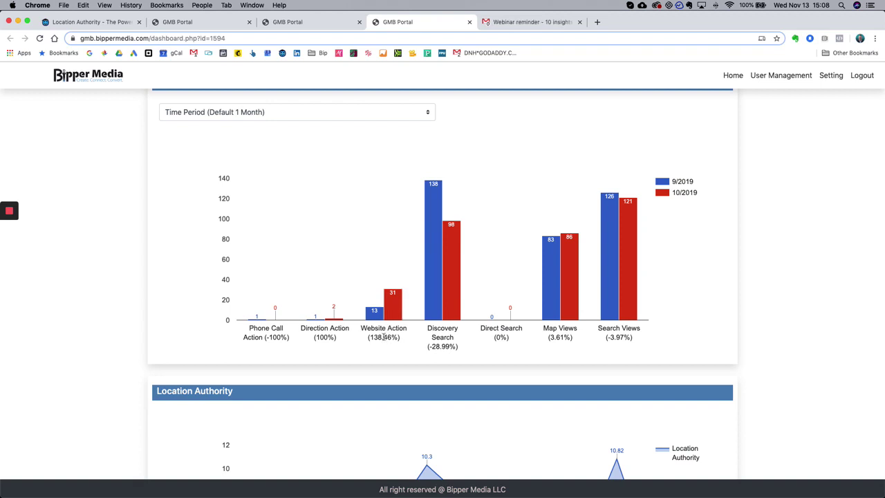
{"action": "left_click_drag", "start_coordinate": [372, 336], "coordinate": [399, 338]}
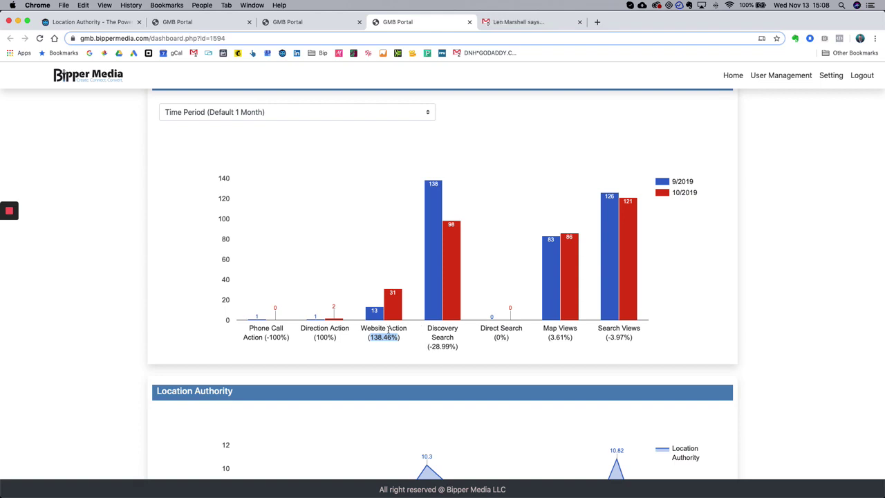
{"action": "left_click", "coordinate": [388, 328]}
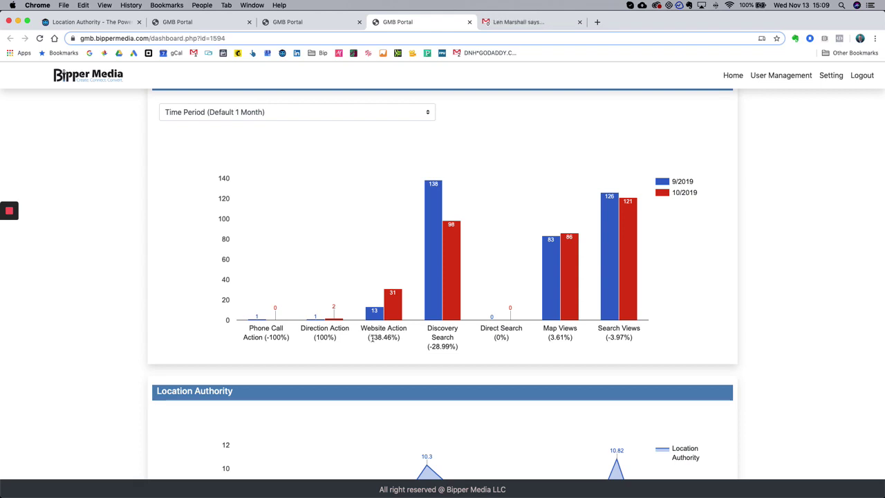
{"action": "left_click_drag", "start_coordinate": [370, 337], "coordinate": [391, 338]}
{"action": "left_click", "coordinate": [393, 329]}
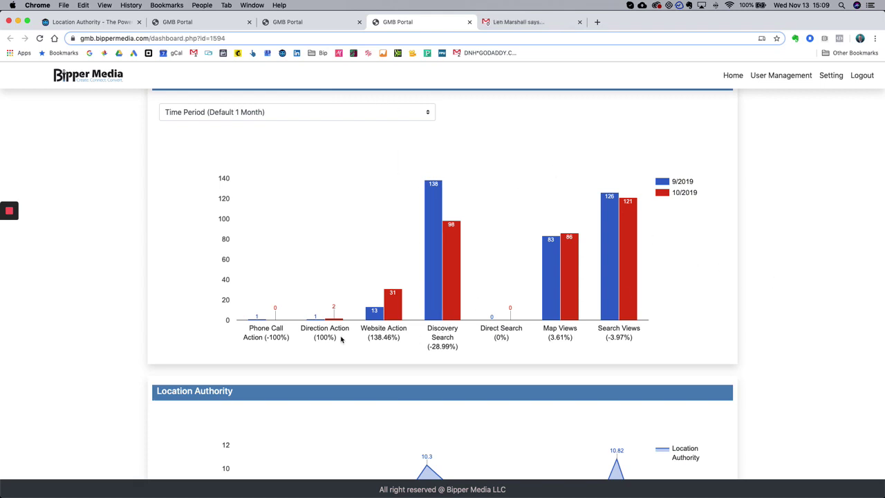
- Close the Reddy Medical Group and S & P Construction dashboard tabs, leaving the agency listings table
{"action": "scroll", "coordinate": [502, 288], "scroll_direction": "down", "scroll_amount": 5}
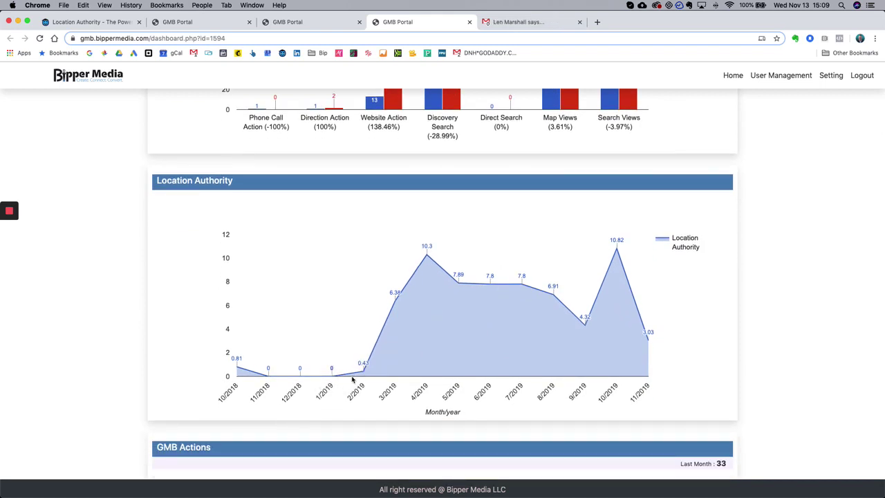
{"action": "mouse_move", "coordinate": [362, 378]}
{"action": "scroll", "coordinate": [712, 273], "scroll_direction": "down", "scroll_amount": 5}
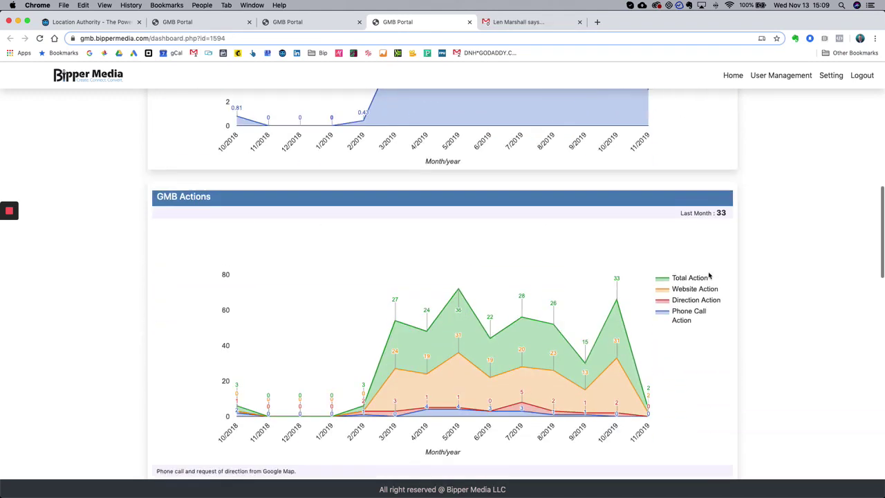
{"action": "scroll", "coordinate": [709, 276], "scroll_direction": "down", "scroll_amount": 3}
{"action": "scroll", "coordinate": [707, 275], "scroll_direction": "up", "scroll_amount": 2}
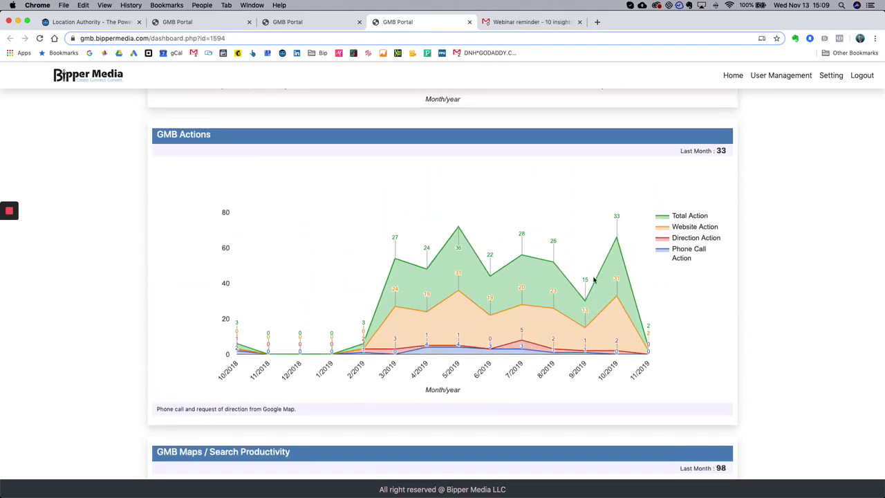
{"action": "scroll", "coordinate": [615, 327], "scroll_direction": "down", "scroll_amount": 12}
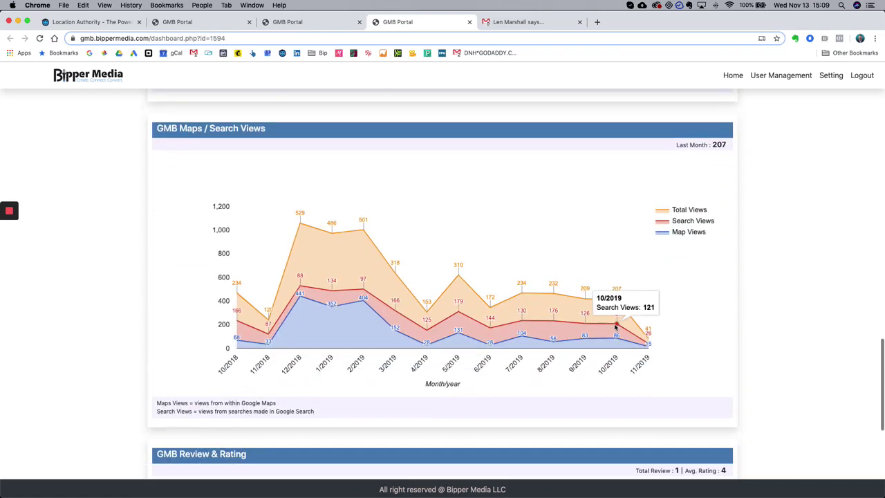
{"action": "scroll", "coordinate": [615, 328], "scroll_direction": "up", "scroll_amount": 17}
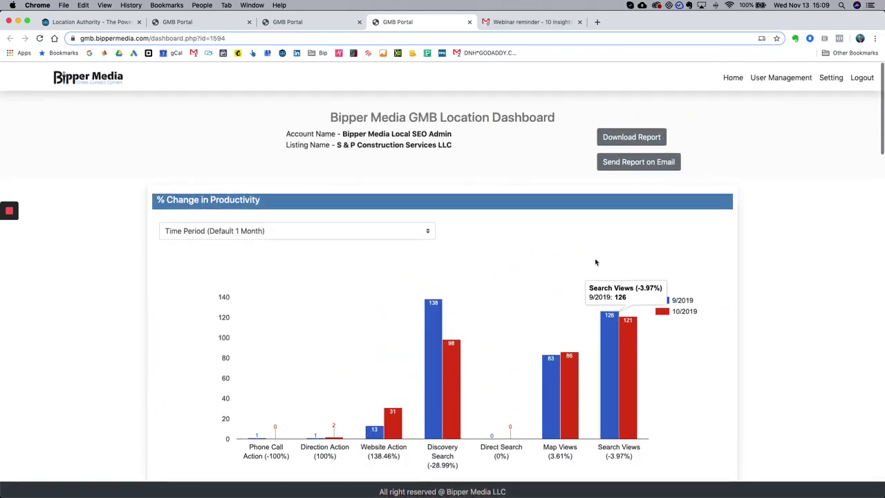
{"action": "left_click", "coordinate": [278, 22]}
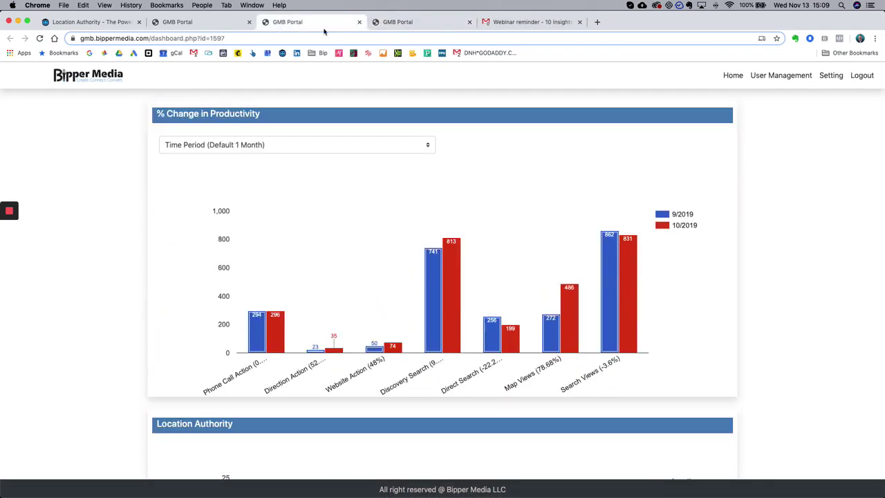
{"action": "left_click", "coordinate": [359, 23]}
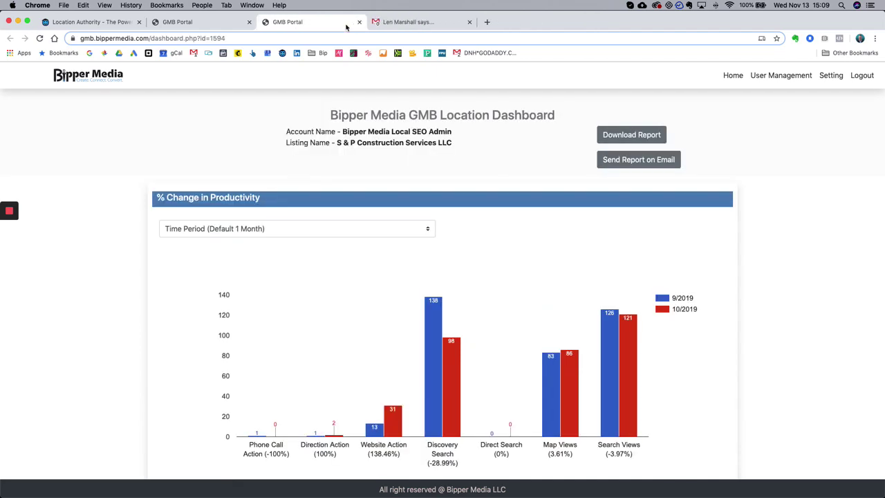
{"action": "left_click", "coordinate": [360, 22]}
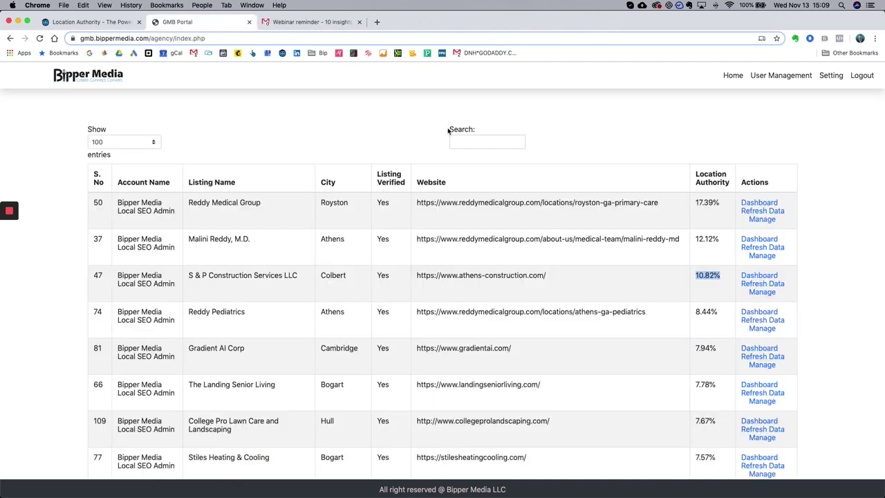
- Sort listings by Location Authority ascending and open Waggoner Insurance's dashboard in a new tab
{"action": "left_click", "coordinate": [713, 181]}
{"action": "scroll", "coordinate": [775, 198], "scroll_direction": "down", "scroll_amount": 5}
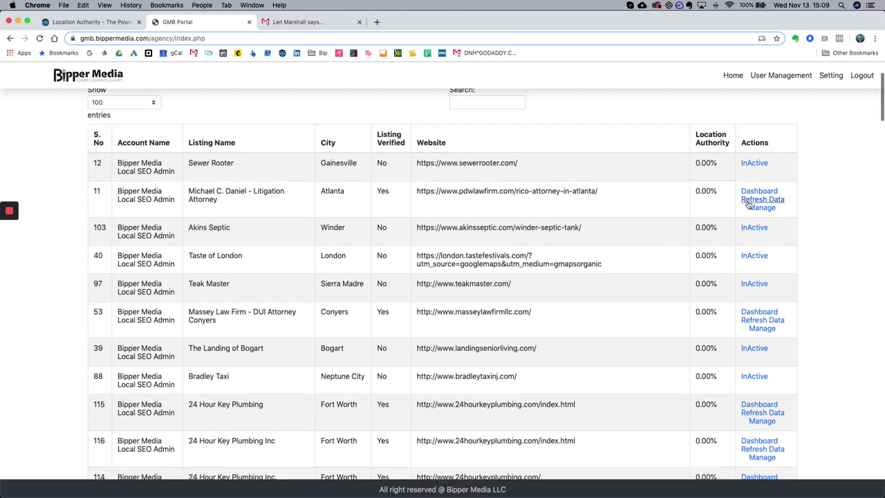
{"action": "scroll", "coordinate": [655, 234], "scroll_direction": "down", "scroll_amount": 10}
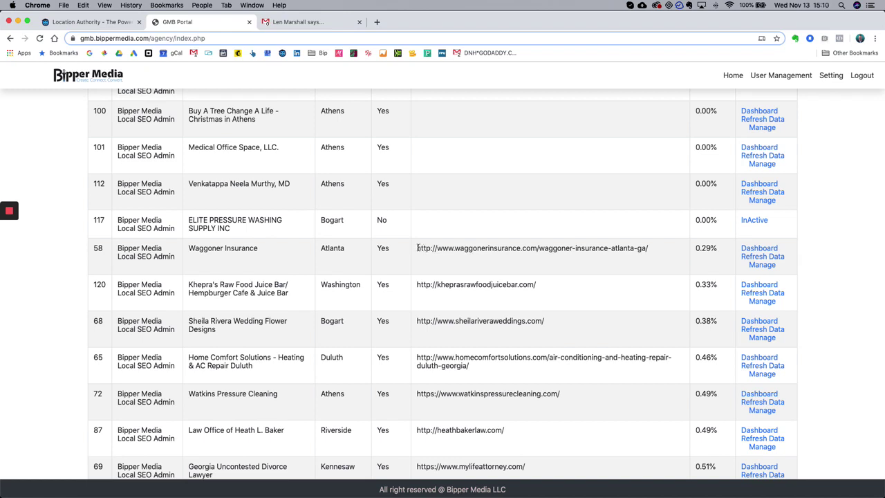
{"action": "left_click_drag", "start_coordinate": [418, 248], "coordinate": [704, 250]}
{"action": "left_click", "coordinate": [707, 250]}
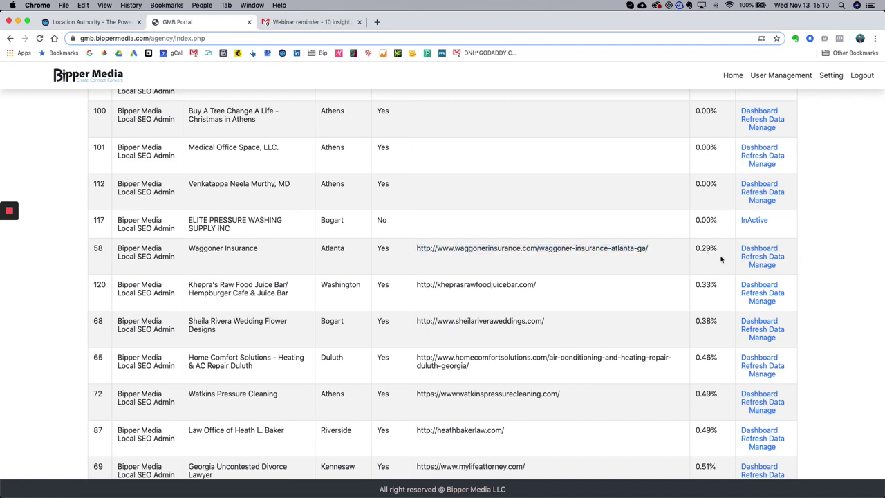
{"action": "left_click", "coordinate": [768, 251], "text": "super"}
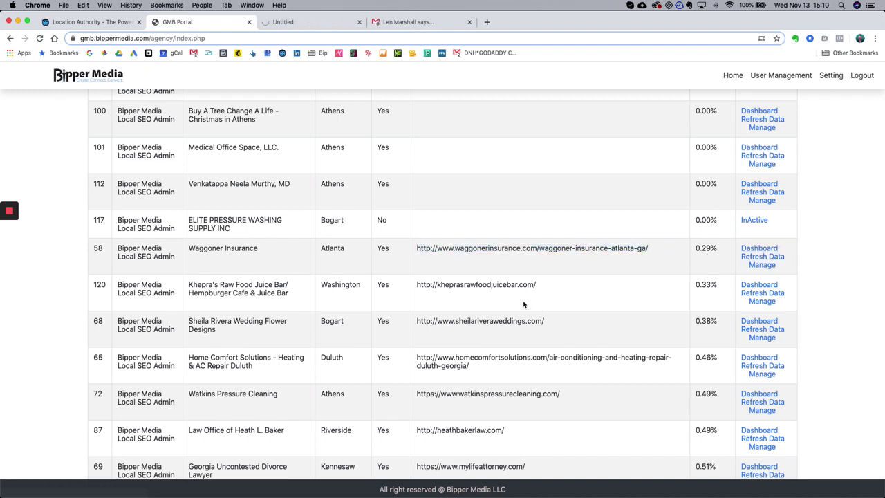
- Open Khepra's dashboard in a new tab, then view Waggoner Insurance's dashboard
{"action": "scroll", "coordinate": [524, 305], "scroll_direction": "down", "scroll_amount": 1}
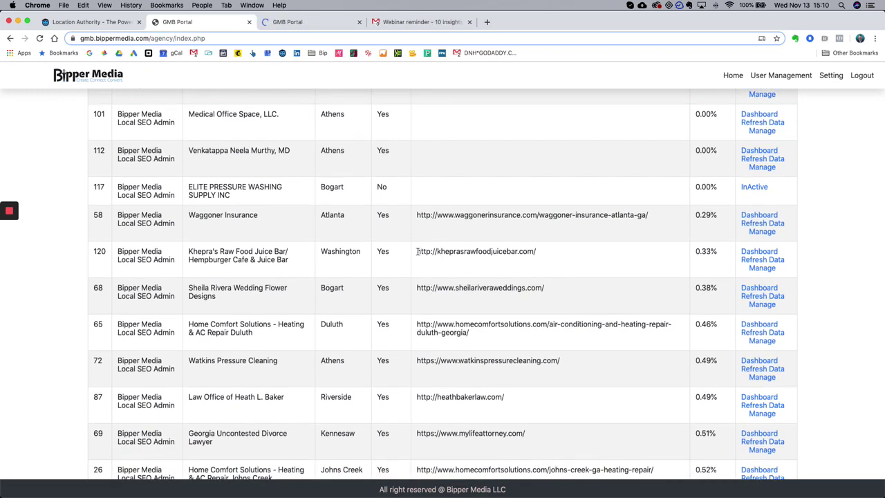
{"action": "left_click_drag", "start_coordinate": [418, 252], "coordinate": [540, 253]}
{"action": "left_click", "coordinate": [711, 264]}
{"action": "left_click", "coordinate": [758, 251], "text": "super"}
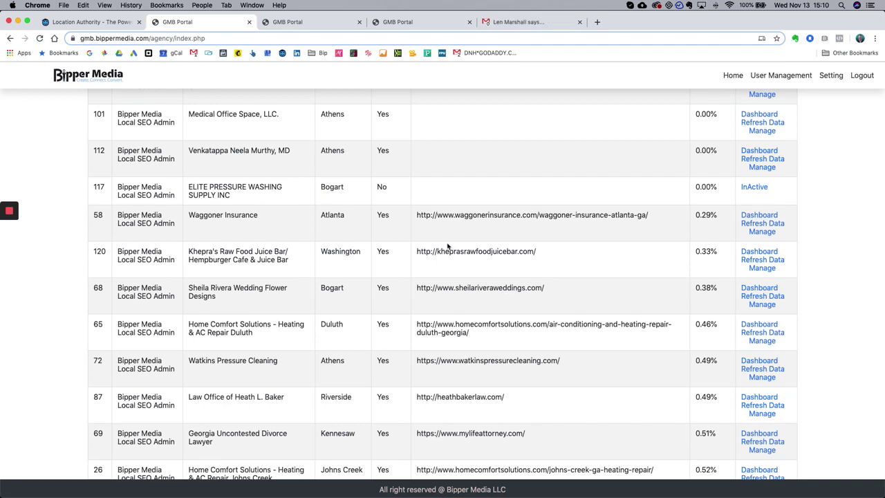
{"action": "left_click", "coordinate": [306, 21]}
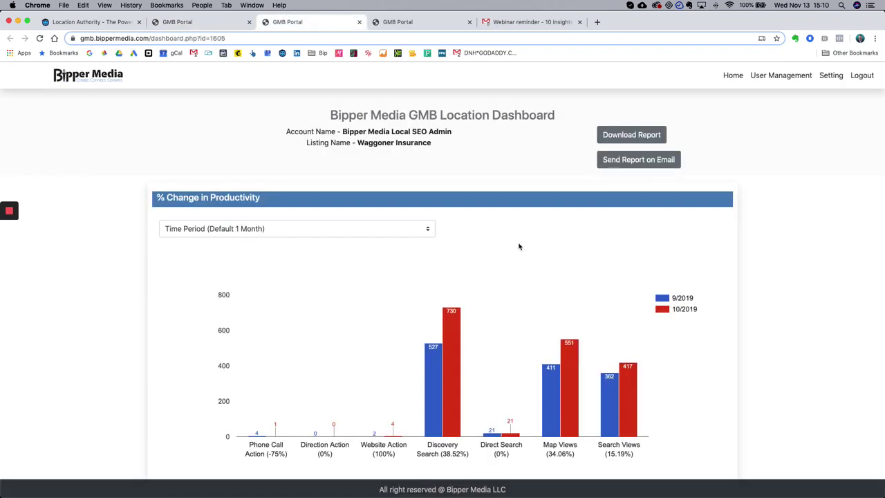
- Set Waggoner Insurance's chart Time Period to 3 Months, then 6 Months
{"action": "scroll", "coordinate": [449, 224], "scroll_direction": "down", "scroll_amount": 2}
{"action": "scroll", "coordinate": [816, 325], "scroll_direction": "down", "scroll_amount": 2}
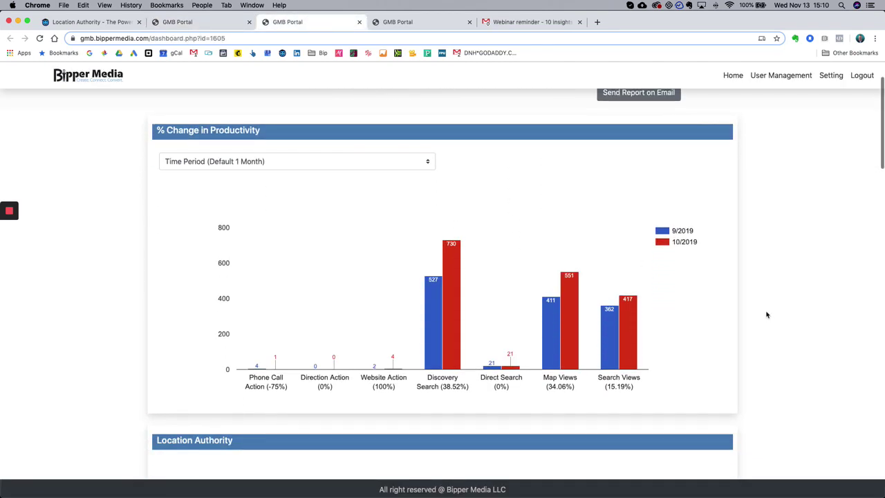
{"action": "left_click", "coordinate": [283, 161]}
{"action": "left_click", "coordinate": [120, 148]}
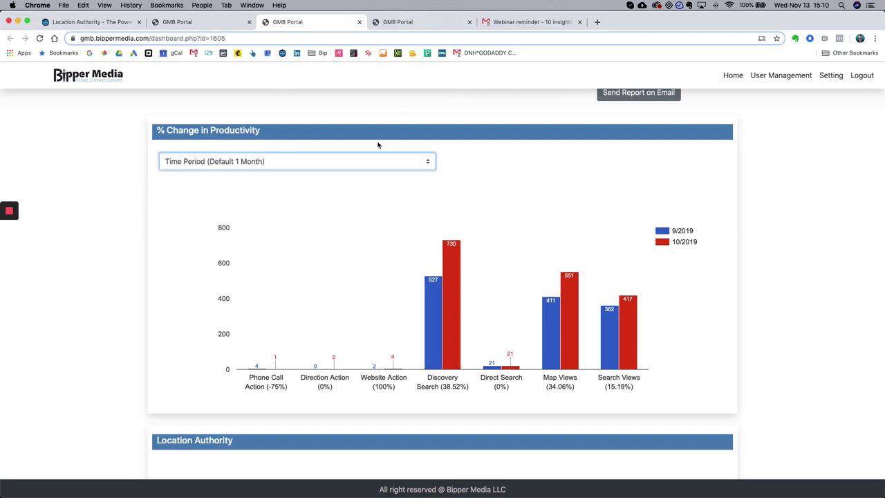
{"action": "left_click", "coordinate": [299, 166]}
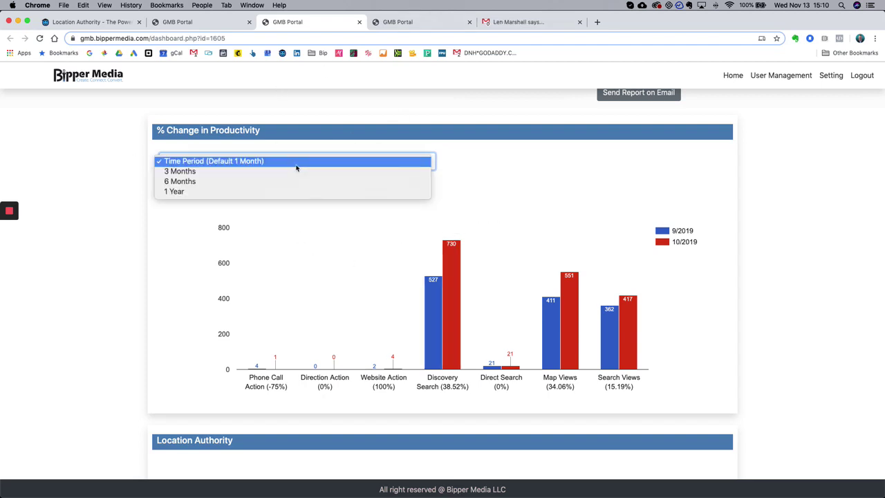
{"action": "left_click", "coordinate": [270, 176]}
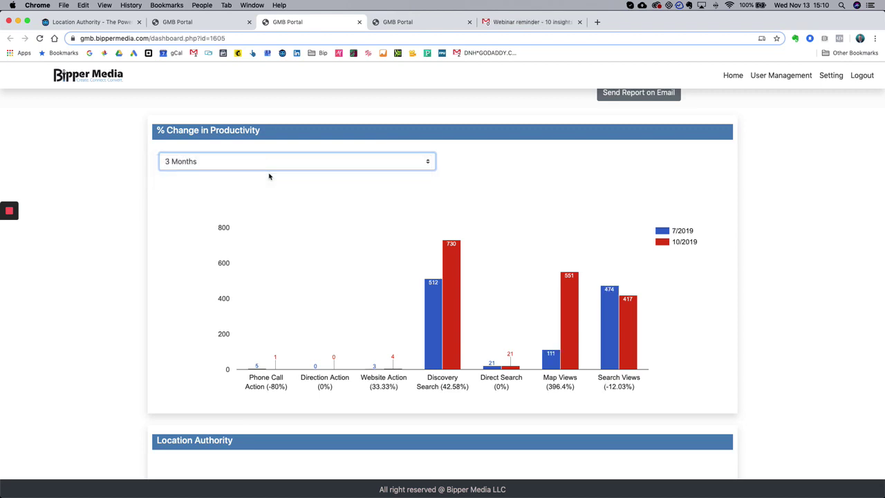
{"action": "left_click", "coordinate": [240, 161]}
{"action": "left_click", "coordinate": [226, 175]}
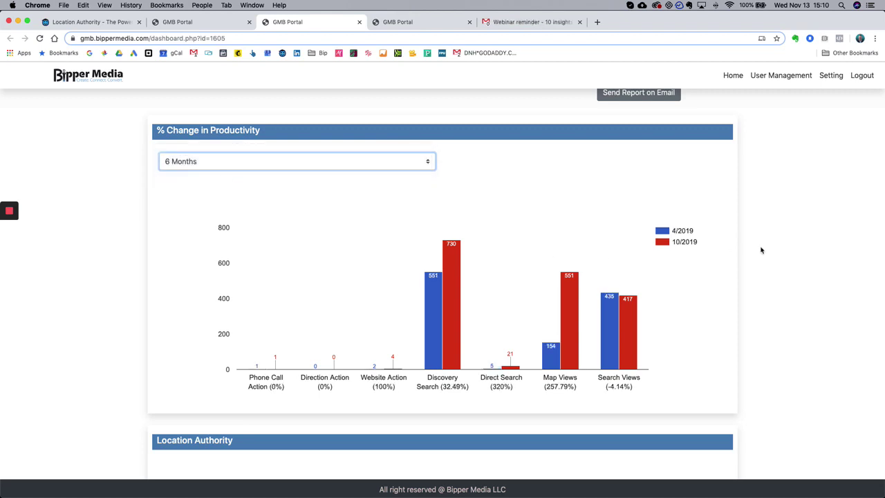
- Highlight the chart labels and the Map Views (257.79%) figure, keeping 6 Months
{"action": "scroll", "coordinate": [760, 249], "scroll_direction": "down", "scroll_amount": 1}
{"action": "left_click", "coordinate": [212, 131]}
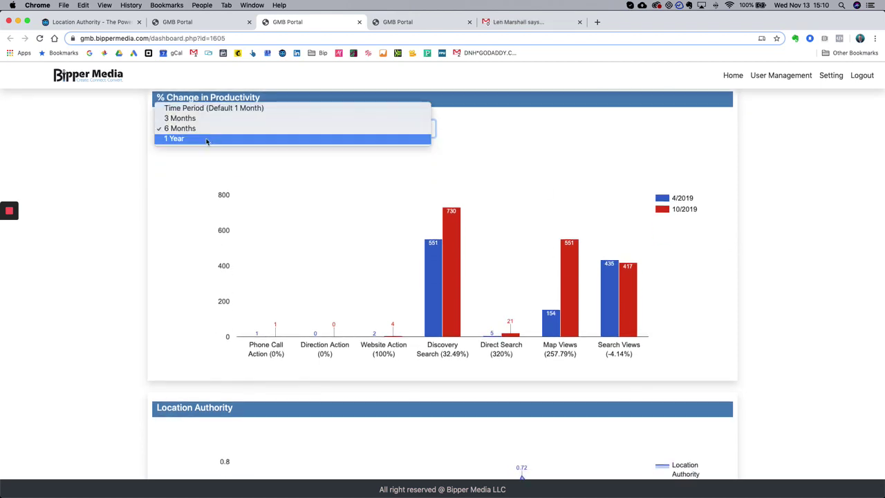
{"action": "left_click", "coordinate": [170, 219]}
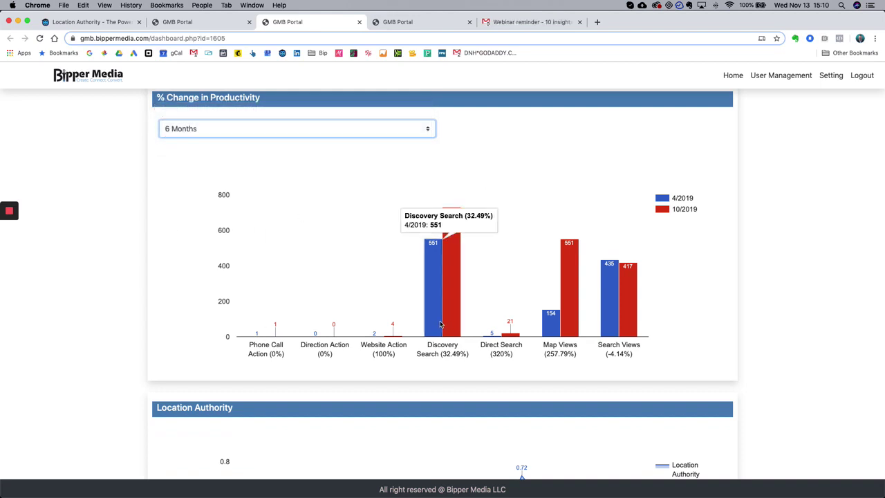
{"action": "mouse_move", "coordinate": [453, 319]}
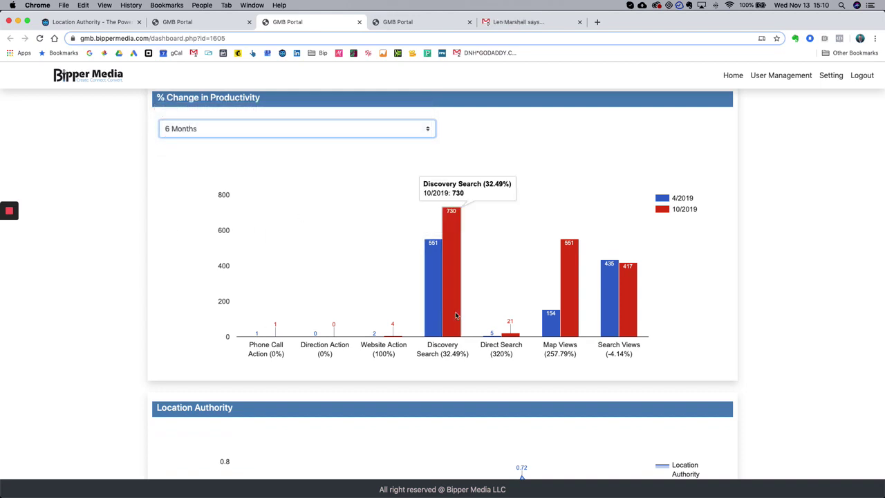
{"action": "triple_click", "coordinate": [429, 350]}
{"action": "left_click", "coordinate": [473, 358]}
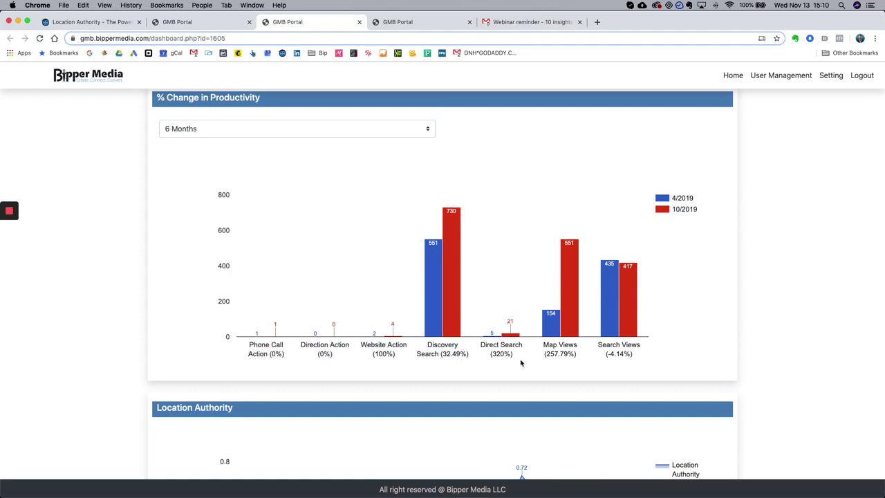
{"action": "left_click_drag", "start_coordinate": [546, 349], "coordinate": [574, 355]}
{"action": "left_click", "coordinate": [572, 355]}
{"action": "scroll", "coordinate": [499, 354], "scroll_direction": "up", "scroll_amount": 1}
{"action": "scroll", "coordinate": [498, 354], "scroll_direction": "up", "scroll_amount": 3}
{"action": "scroll", "coordinate": [498, 353], "scroll_direction": "down", "scroll_amount": 2}
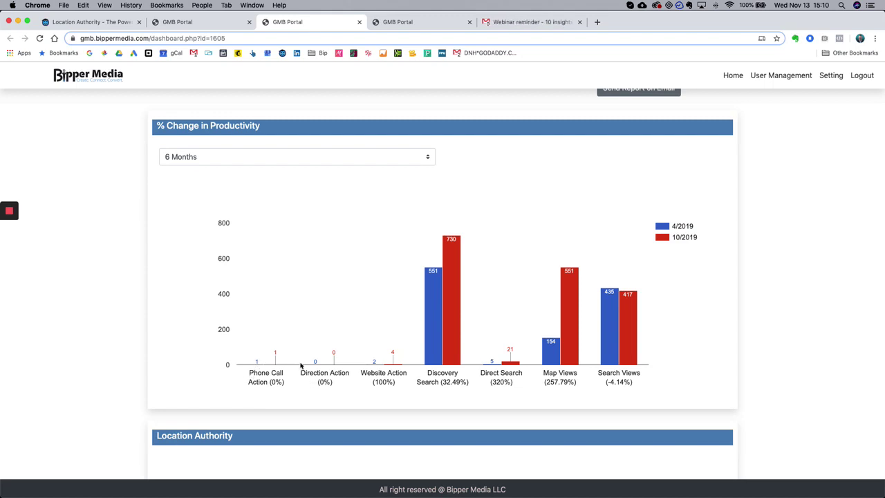
- Switch the chart to 3 Months, then back to the default 1 Month (Map Views 34.06%)
{"action": "left_click", "coordinate": [295, 163]}
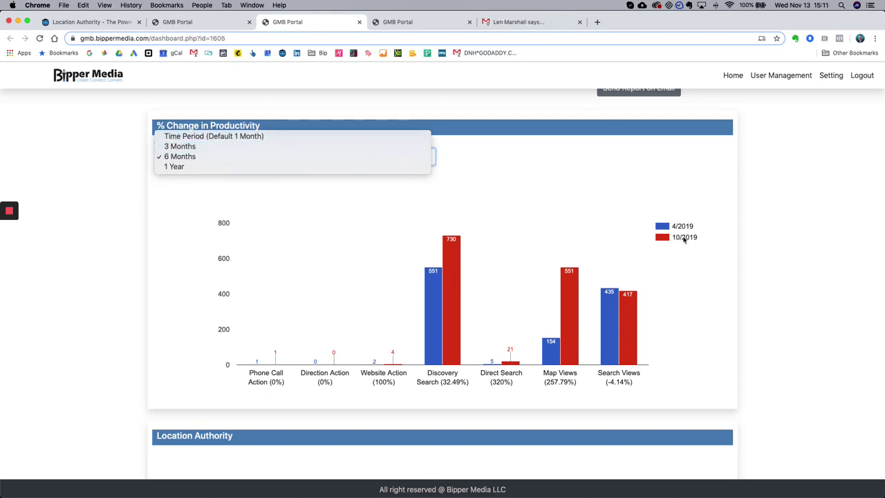
{"action": "left_click", "coordinate": [685, 239]}
{"action": "left_click", "coordinate": [279, 162]}
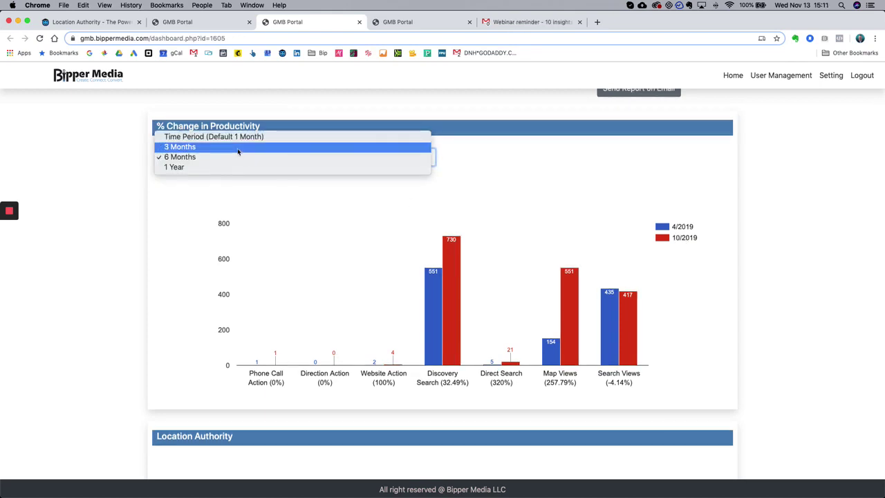
{"action": "left_click", "coordinate": [238, 148]}
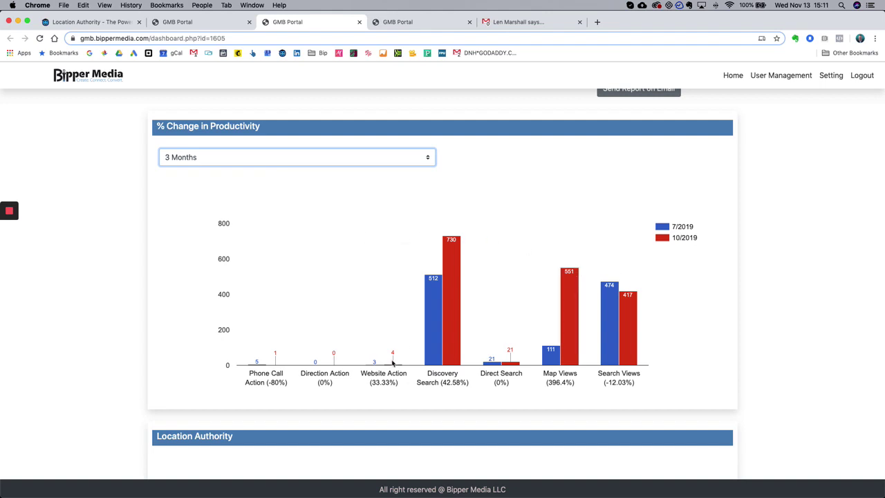
{"action": "left_click", "coordinate": [263, 157]}
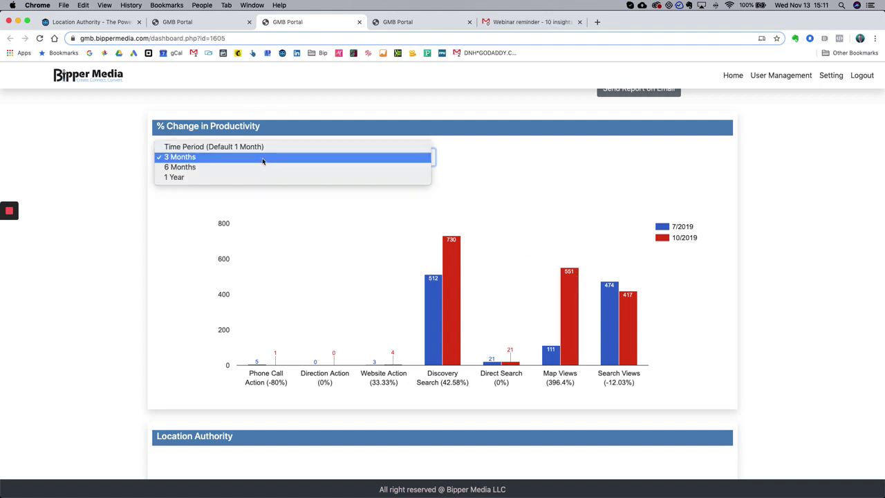
{"action": "left_click", "coordinate": [248, 149]}
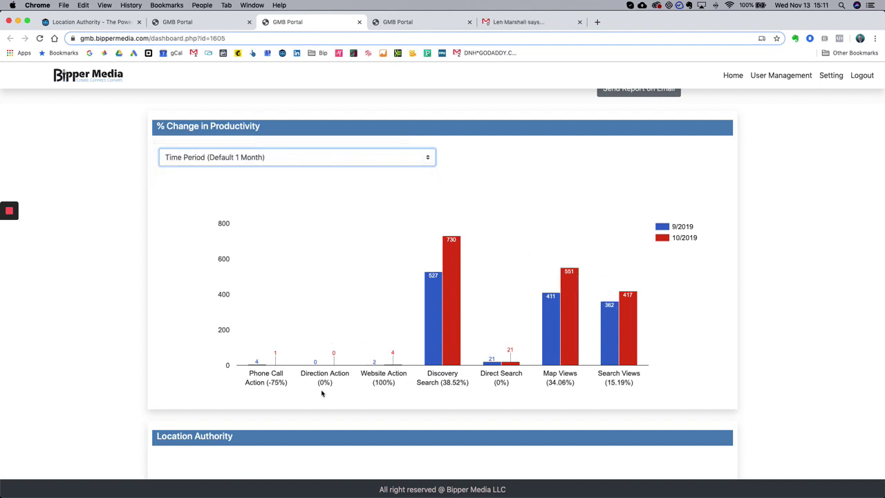
{"action": "scroll", "coordinate": [325, 389], "scroll_direction": "down", "scroll_amount": 1}
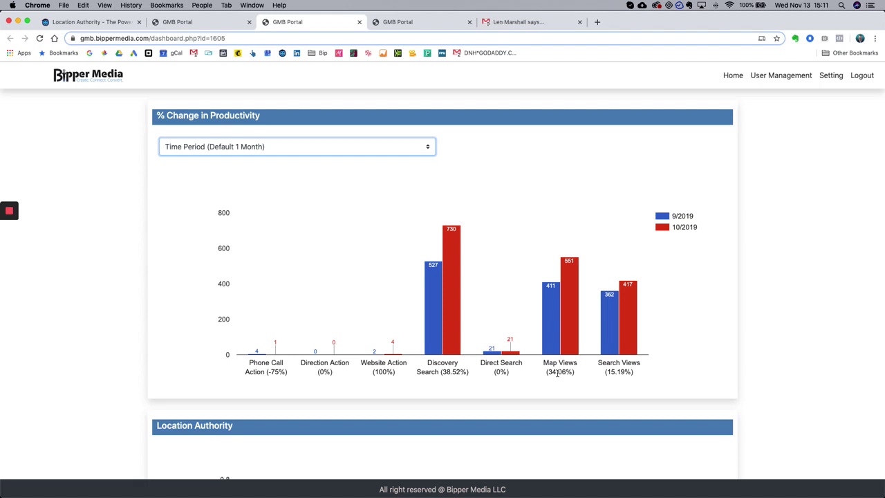
{"action": "scroll", "coordinate": [560, 363], "scroll_direction": "down", "scroll_amount": 1}
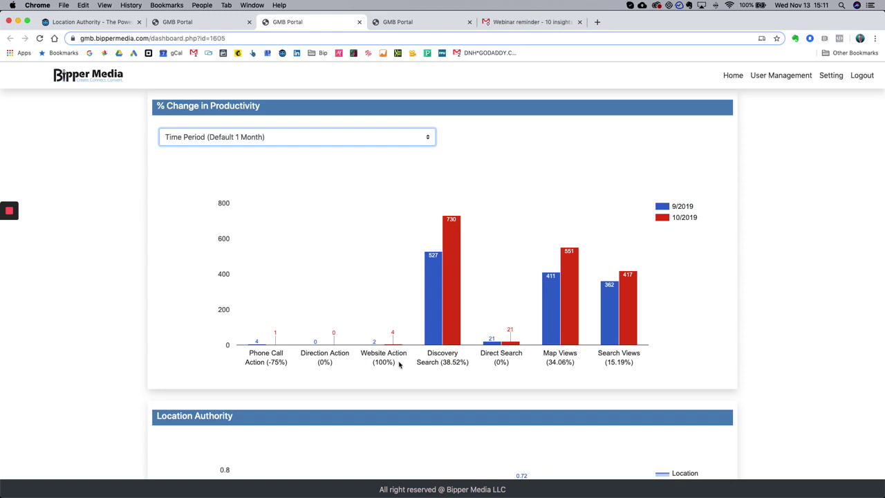
{"action": "left_click", "coordinate": [352, 366]}
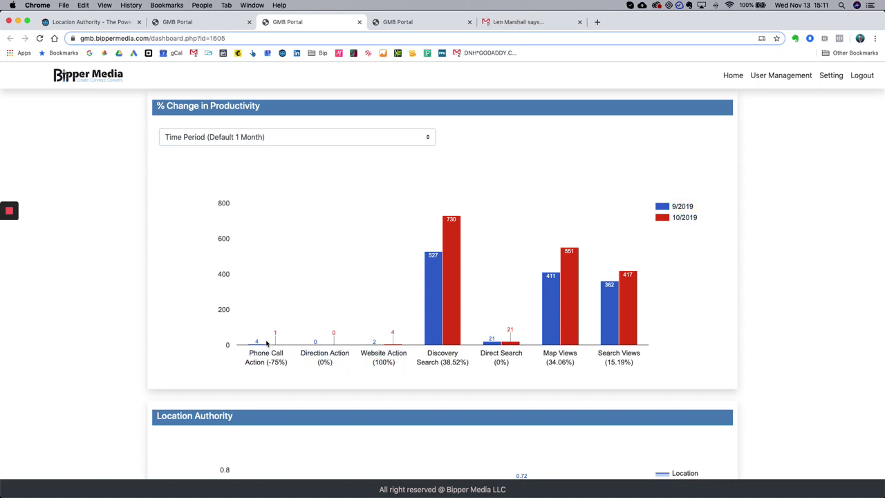
- Check Waggoner's 0.29% Location Authority and Khepra's website in the table, then view Khepra's dashboard
{"action": "scroll", "coordinate": [384, 358], "scroll_direction": "up", "scroll_amount": 1}
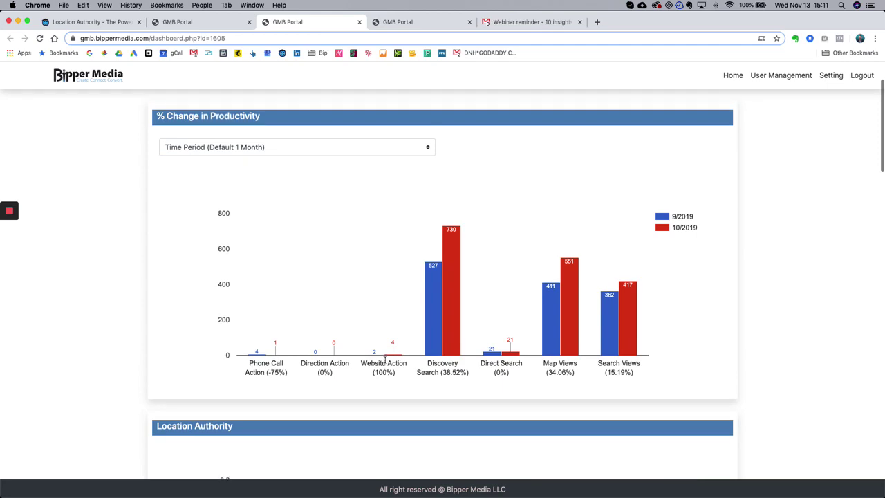
{"action": "left_click", "coordinate": [203, 23]}
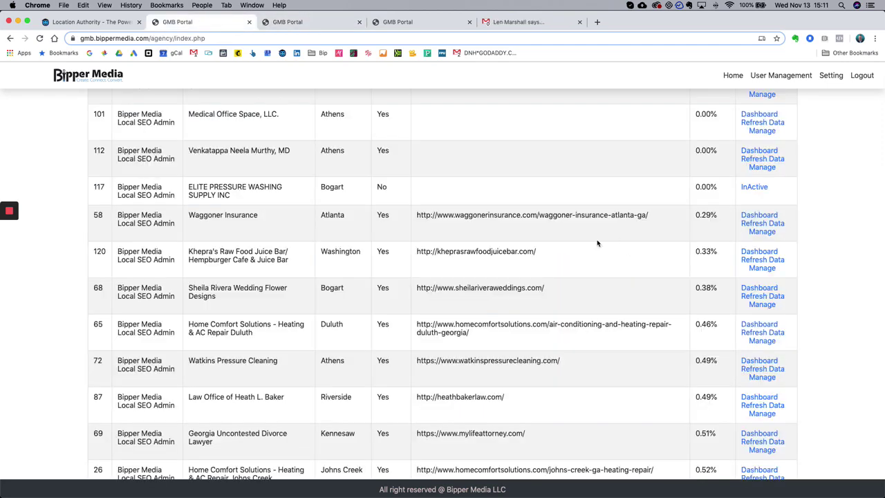
{"action": "left_click", "coordinate": [304, 24]}
{"action": "scroll", "coordinate": [380, 115], "scroll_direction": "up", "scroll_amount": 5}
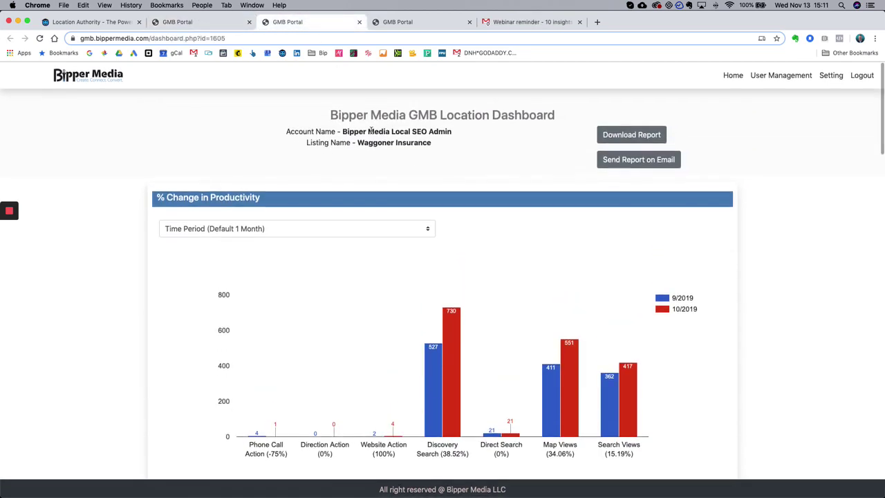
{"action": "left_click", "coordinate": [183, 23]}
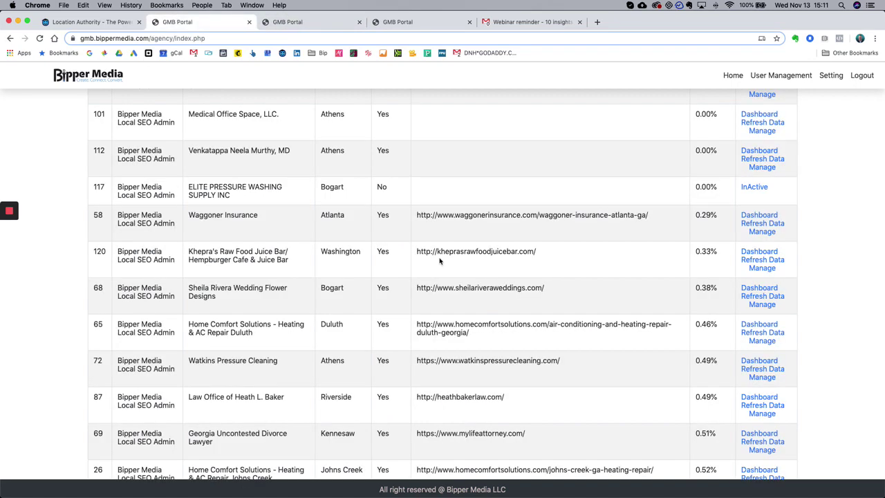
{"action": "left_click_drag", "start_coordinate": [724, 219], "coordinate": [696, 215]}
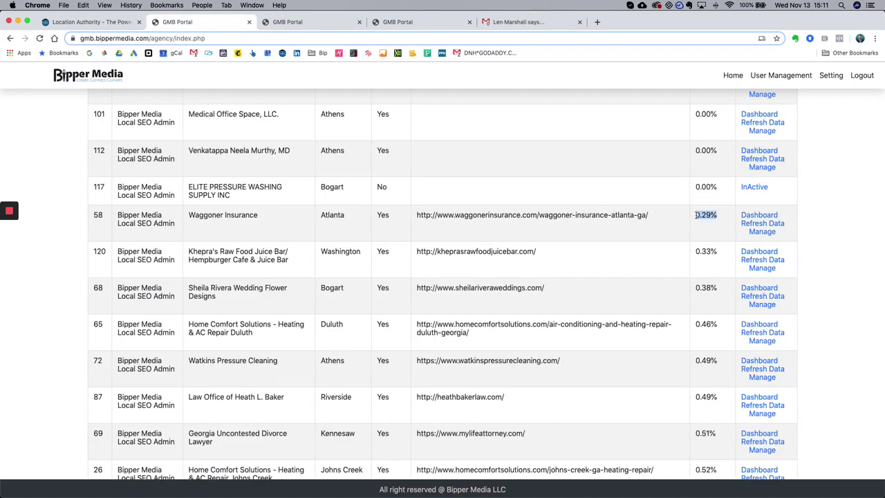
{"action": "left_click", "coordinate": [491, 215]}
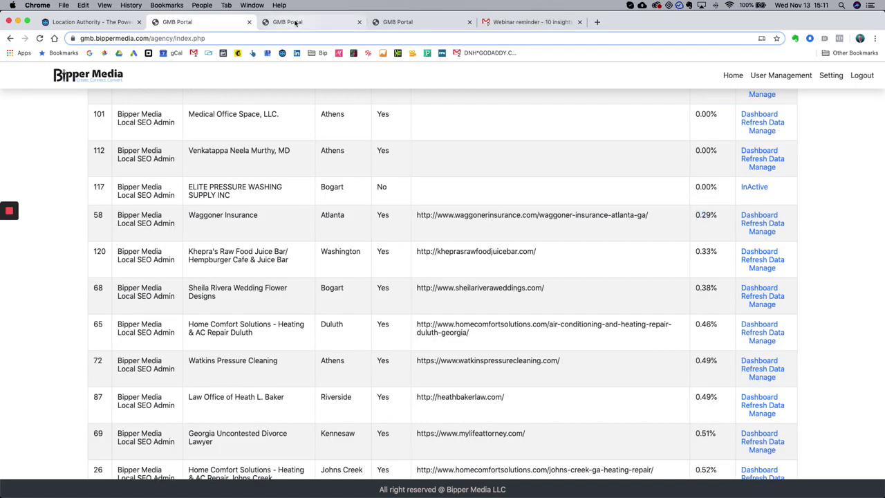
{"action": "left_click_drag", "start_coordinate": [417, 251], "coordinate": [544, 256]}
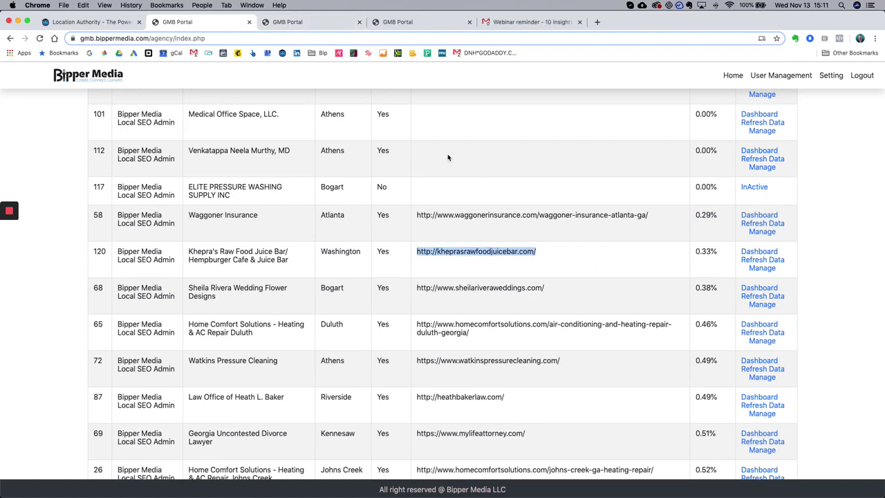
{"action": "left_click", "coordinate": [373, 22]}
{"action": "key", "text": "ctrl+shift+Tab"}
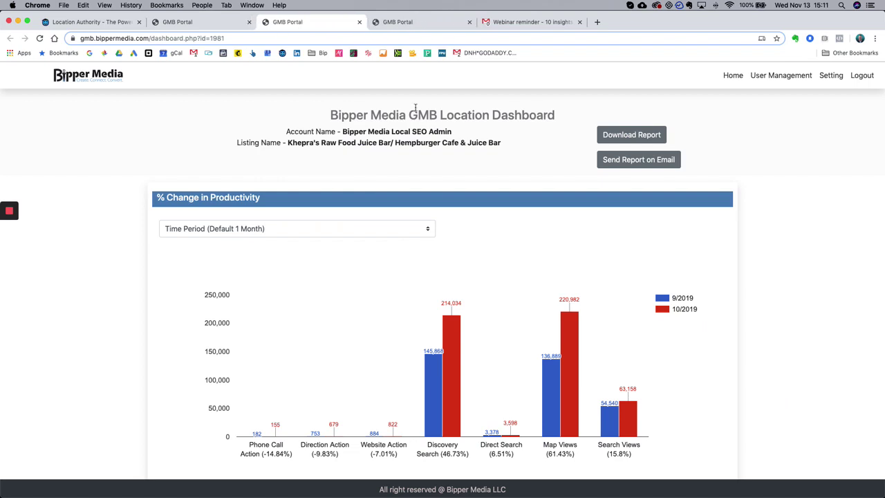
{"action": "scroll", "coordinate": [460, 209], "scroll_direction": "down", "scroll_amount": 4}
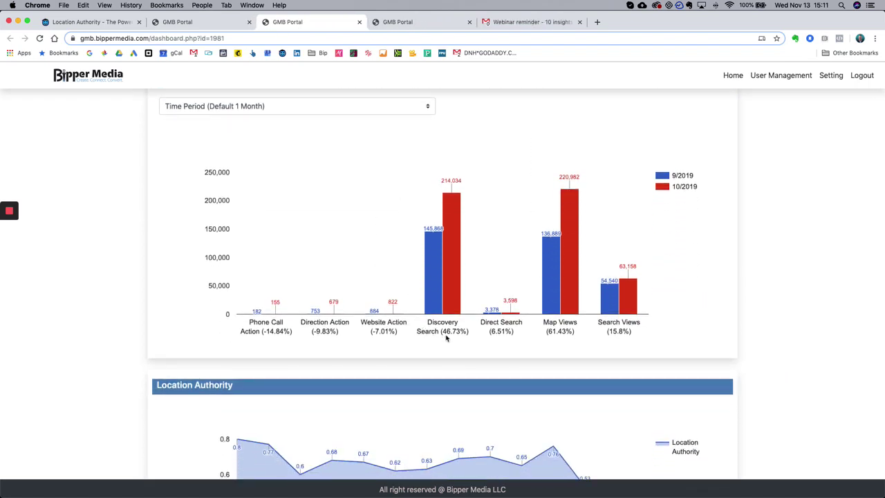
{"action": "mouse_move", "coordinate": [550, 295]}
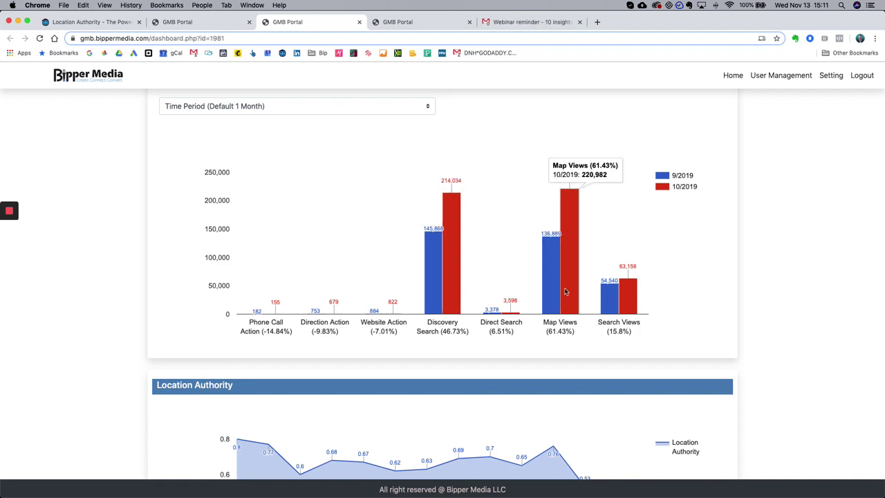
{"action": "mouse_move", "coordinate": [611, 303]}
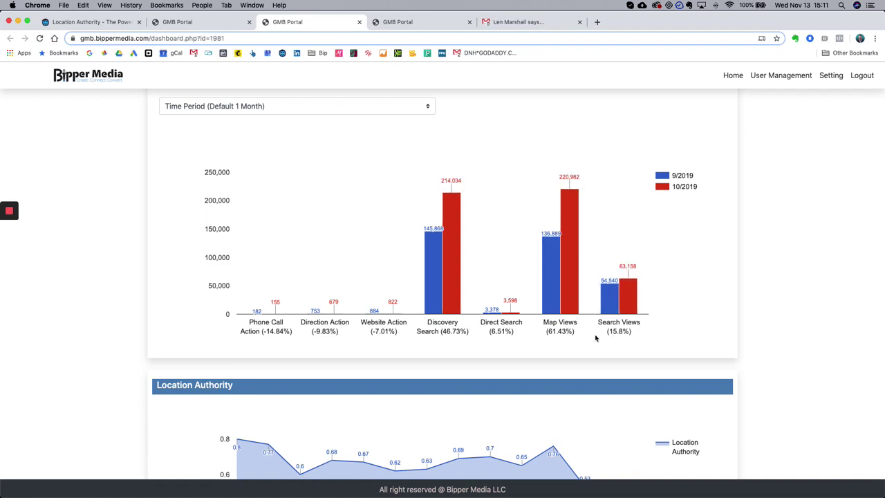
{"action": "scroll", "coordinate": [664, 333], "scroll_direction": "up", "scroll_amount": 1}
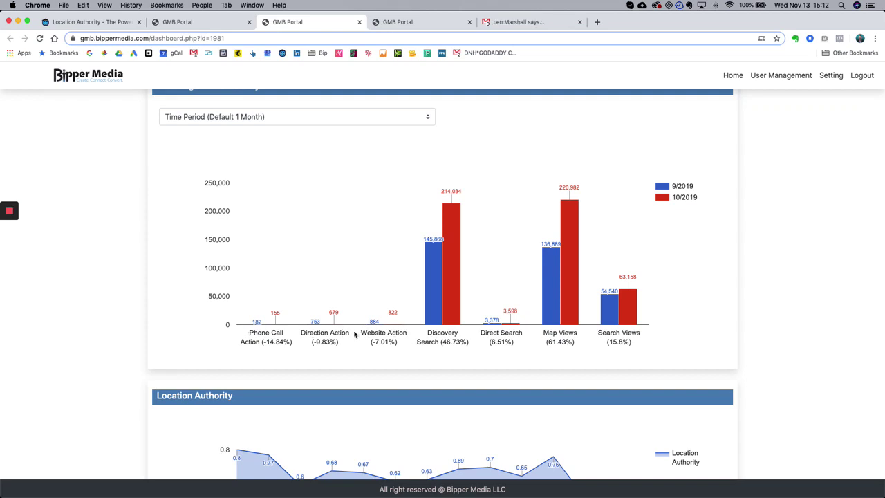
{"action": "scroll", "coordinate": [354, 336], "scroll_direction": "down", "scroll_amount": 1}
{"action": "scroll", "coordinate": [352, 334], "scroll_direction": "up", "scroll_amount": 3}
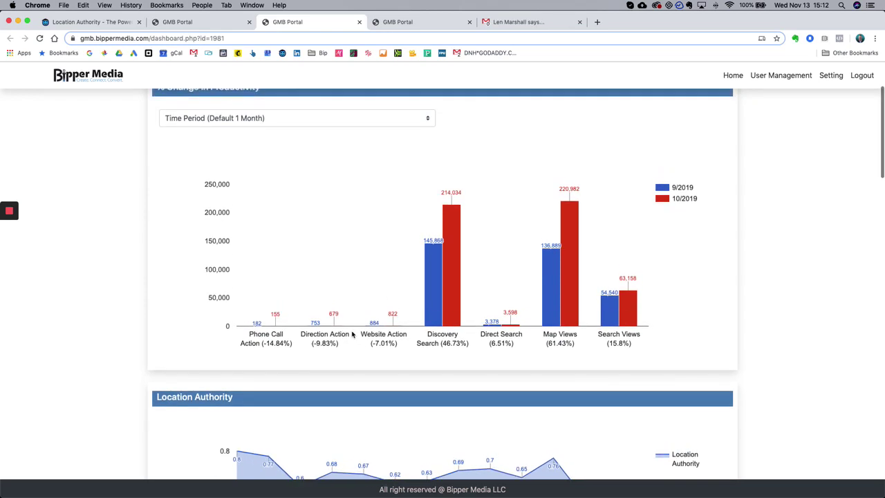
{"action": "scroll", "coordinate": [340, 159], "scroll_direction": "up", "scroll_amount": 5}
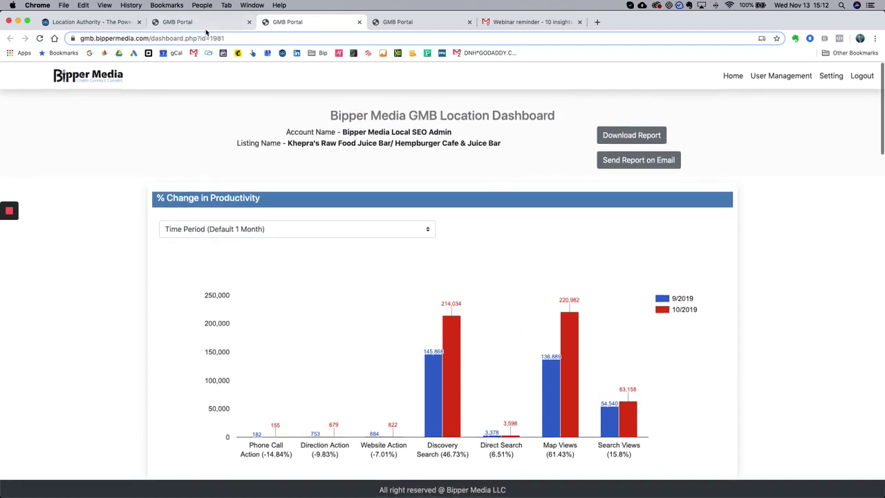
- Go back to the agency client table and scroll to the top of the page
{"action": "left_click", "coordinate": [187, 23]}
{"action": "scroll", "coordinate": [464, 162], "scroll_direction": "up", "scroll_amount": 10}
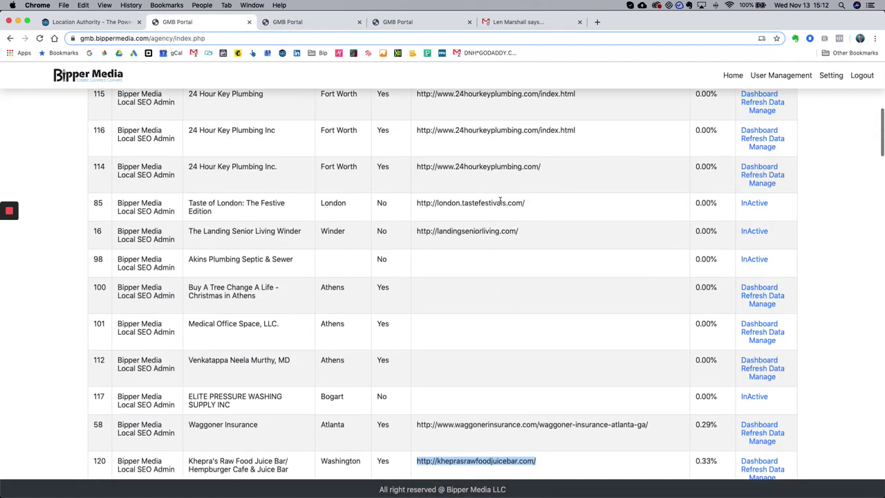
{"action": "scroll", "coordinate": [495, 191], "scroll_direction": "up", "scroll_amount": 3}
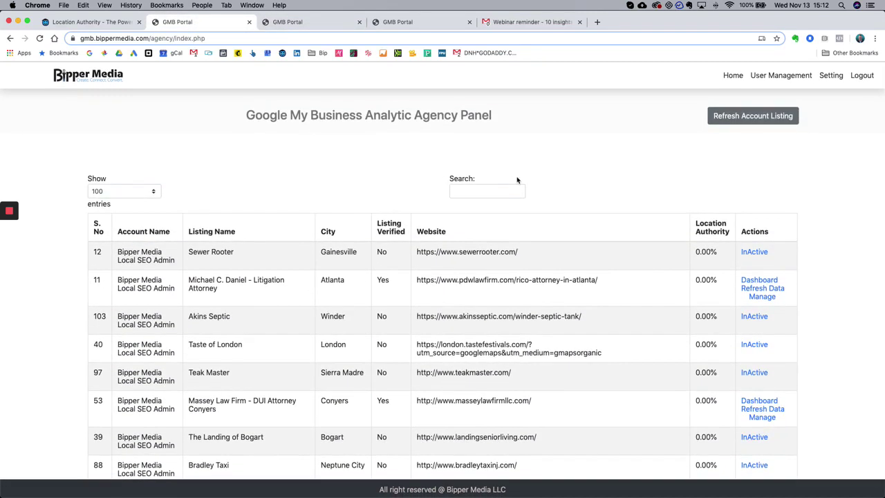
{"action": "left_click", "coordinate": [518, 188]}
- Sort listings by Location Authority, highest first, putting Reddy Medical Group on top at 17.39%
{"action": "left_click", "coordinate": [724, 222]}
{"action": "left_click", "coordinate": [724, 222]}
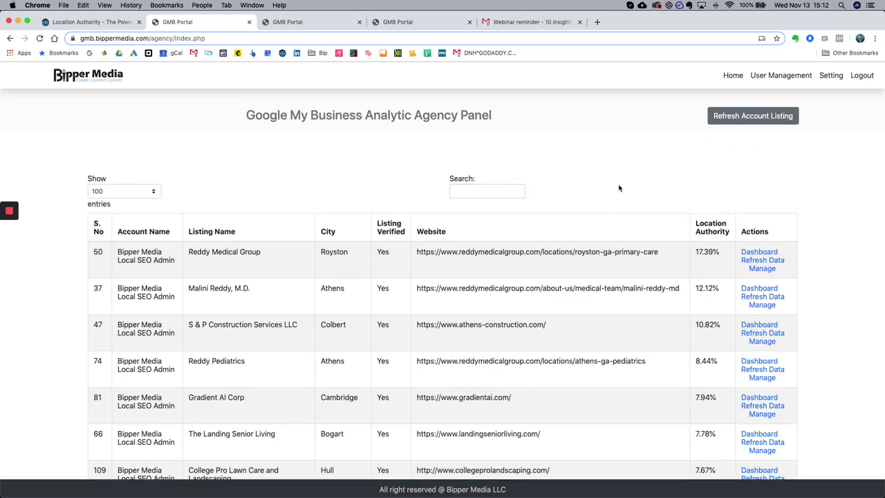
{"action": "scroll", "coordinate": [712, 229], "scroll_direction": "down", "scroll_amount": 1}
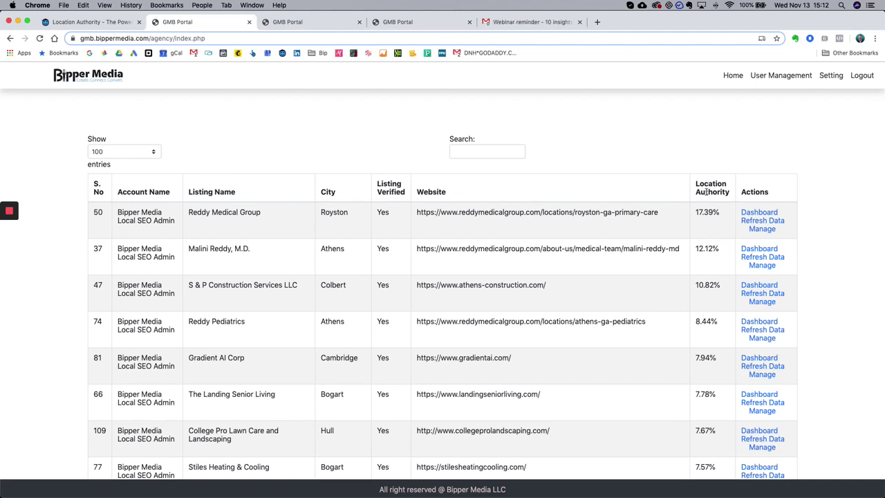
{"action": "left_click", "coordinate": [706, 192]}
{"action": "left_click", "coordinate": [709, 193]}
{"action": "left_click", "coordinate": [711, 192]}
{"action": "left_click", "coordinate": [711, 193]}
{"action": "scroll", "coordinate": [713, 209], "scroll_direction": "down", "scroll_amount": 1}
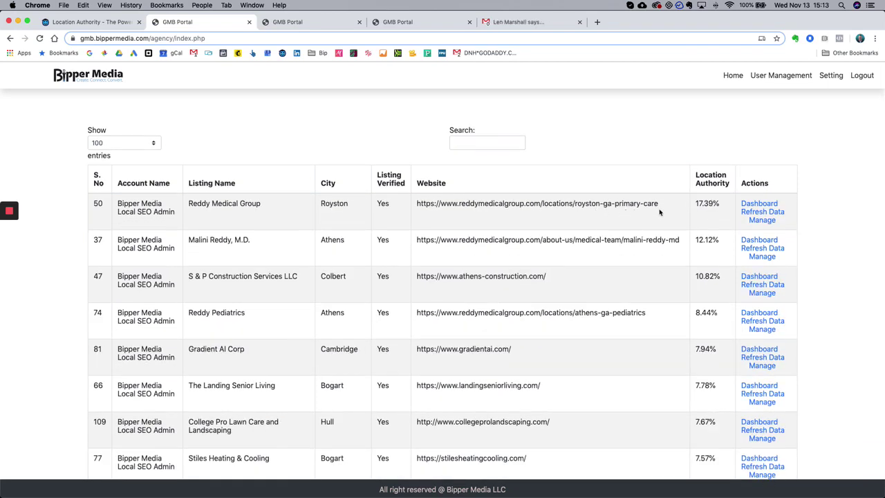
{"action": "left_click", "coordinate": [713, 172]}
{"action": "scroll", "coordinate": [712, 219], "scroll_direction": "down", "scroll_amount": 1}
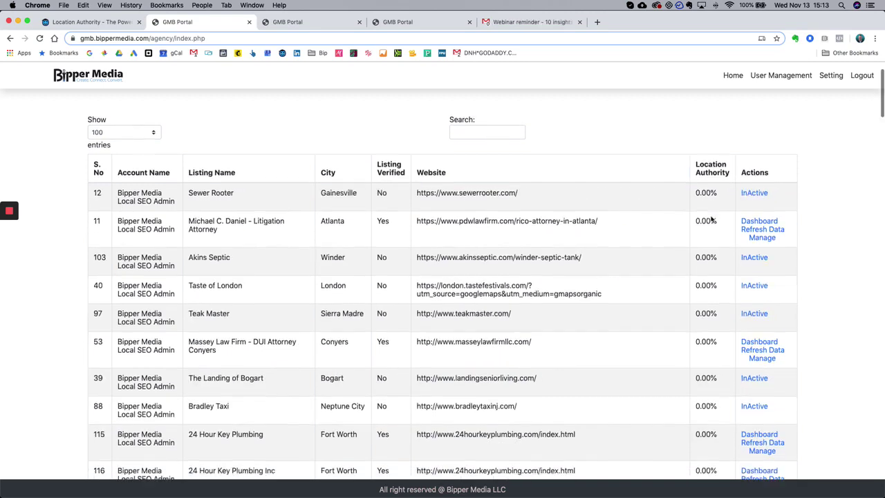
{"action": "scroll", "coordinate": [712, 220], "scroll_direction": "down", "scroll_amount": 10}
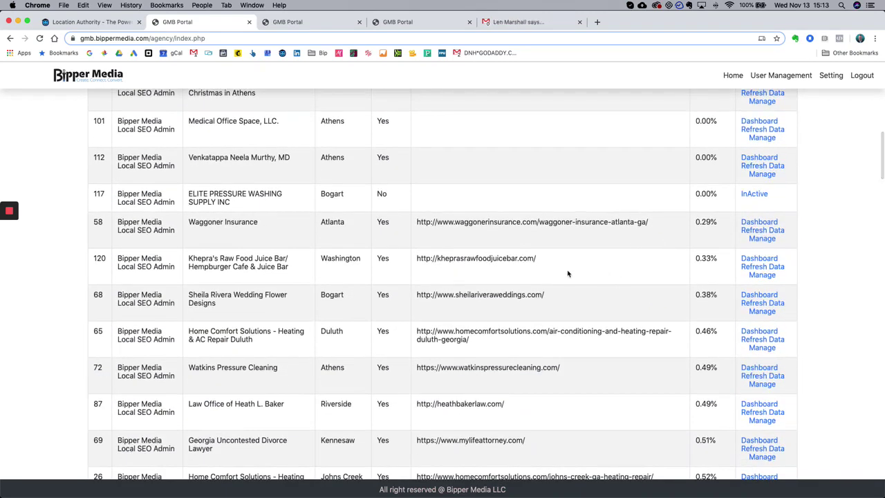
{"action": "scroll", "coordinate": [569, 273], "scroll_direction": "up", "scroll_amount": 1}
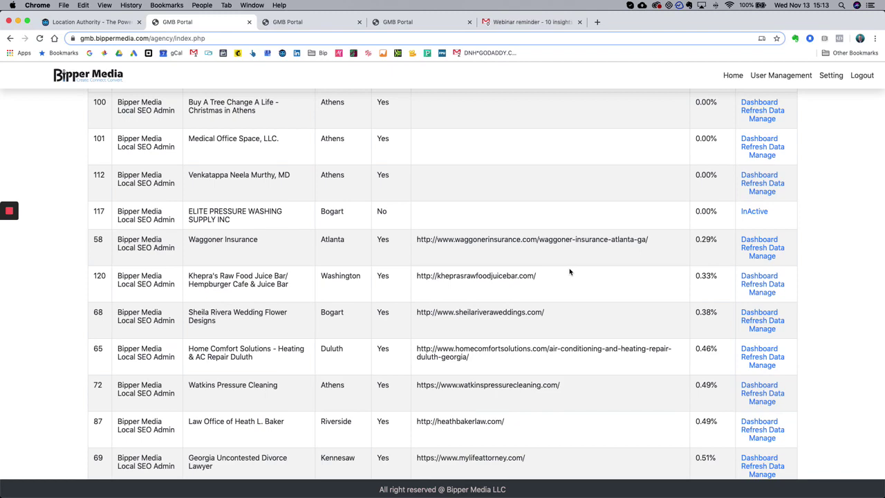
{"action": "scroll", "coordinate": [570, 272], "scroll_direction": "up", "scroll_amount": 15}
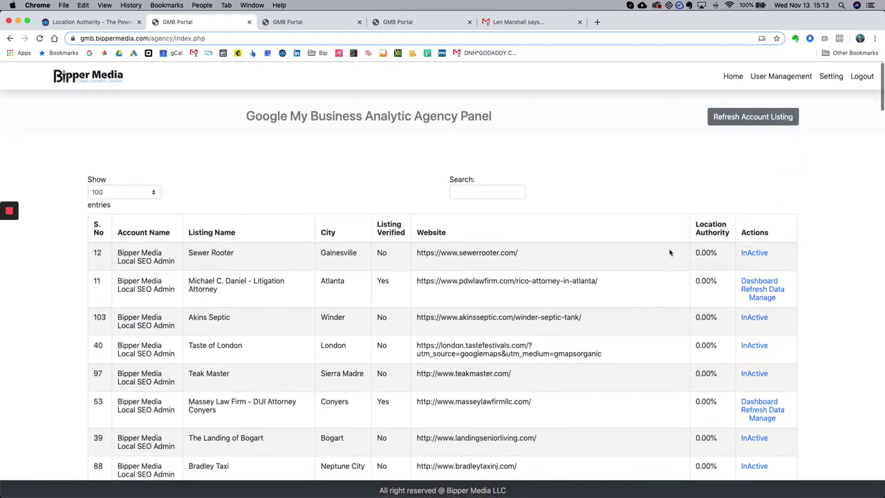
{"action": "left_click", "coordinate": [712, 228]}
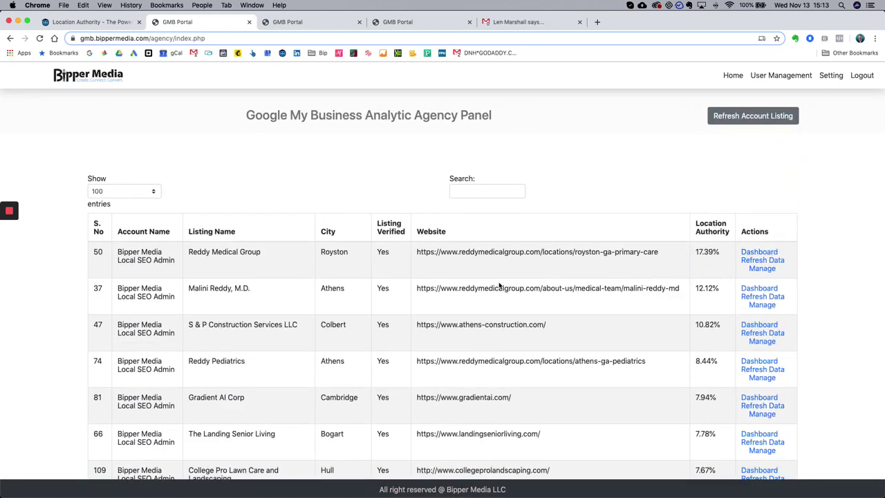
- Open Reddy Medical Group's dashboard in a new tab and scroll to its productivity chart
{"action": "left_click", "coordinate": [757, 253], "text": "super"}
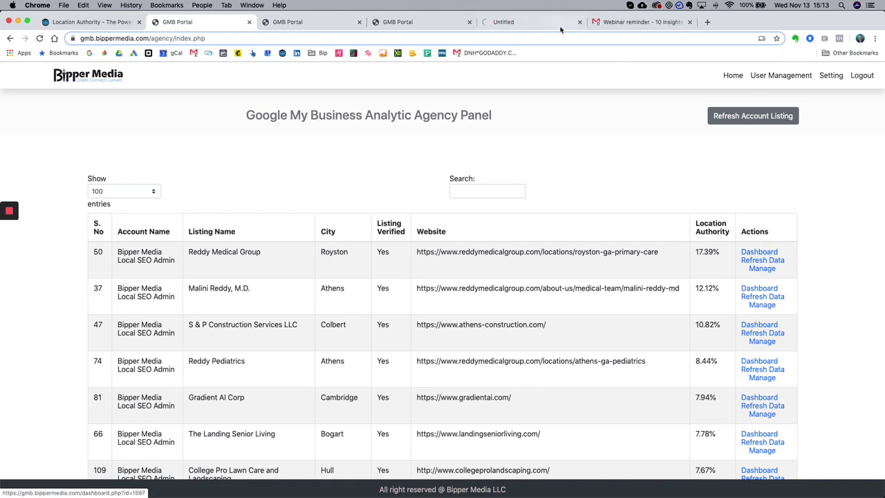
{"action": "left_click_drag", "start_coordinate": [511, 22], "coordinate": [349, 23]}
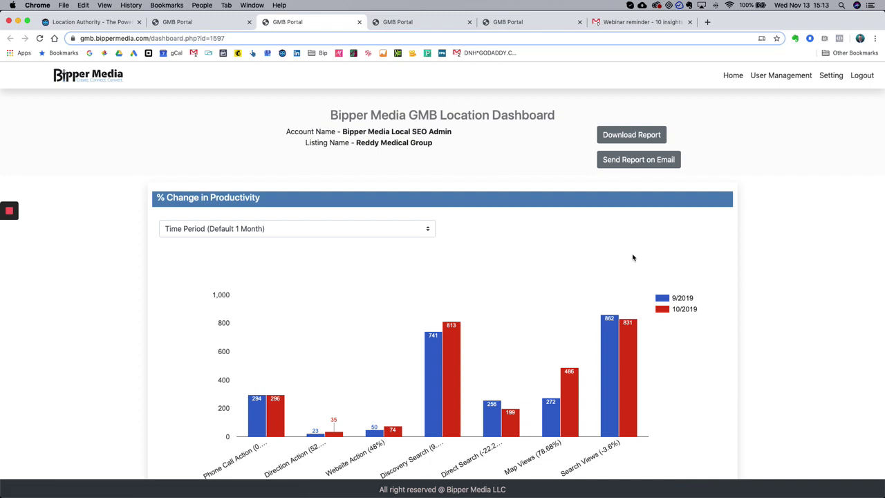
{"action": "scroll", "coordinate": [778, 236], "scroll_direction": "down", "scroll_amount": 2}
{"action": "scroll", "coordinate": [778, 236], "scroll_direction": "down", "scroll_amount": 1}
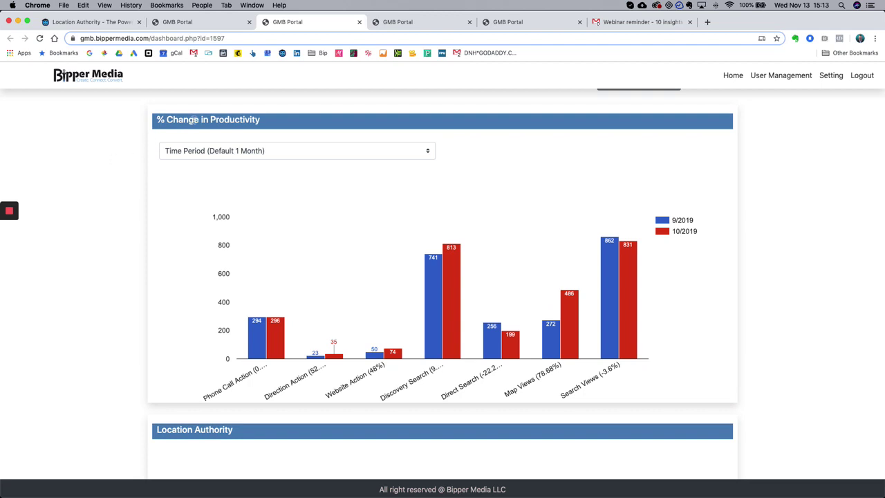
{"action": "scroll", "coordinate": [66, 284], "scroll_direction": "down", "scroll_amount": 1}
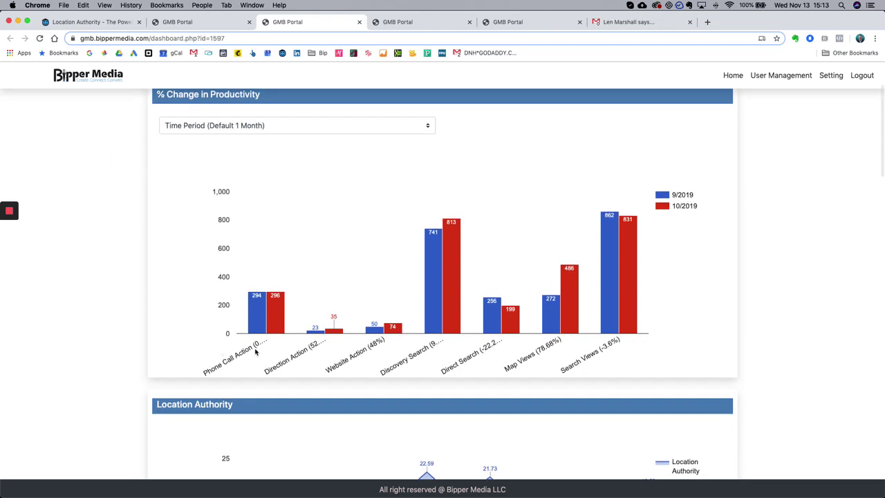
- Set the chart's time period to 3 Months, comparing 7/2019 with 10/2019
{"action": "left_click", "coordinate": [247, 126]}
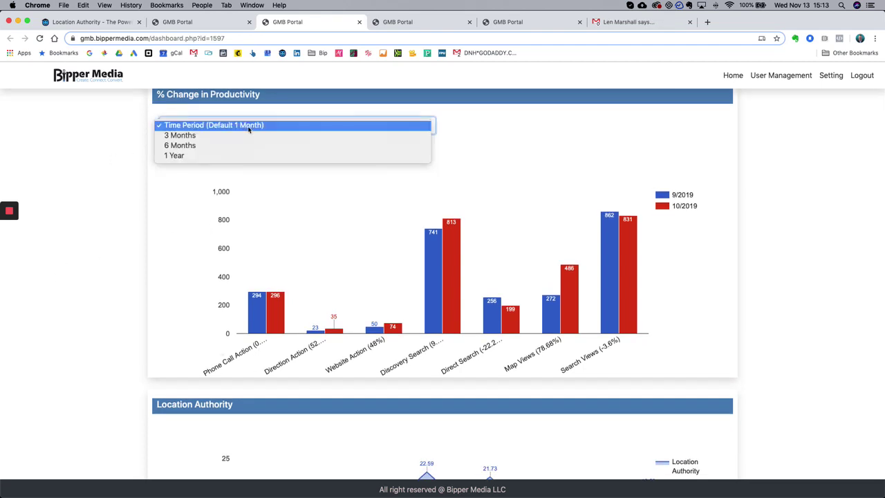
{"action": "left_click", "coordinate": [455, 128]}
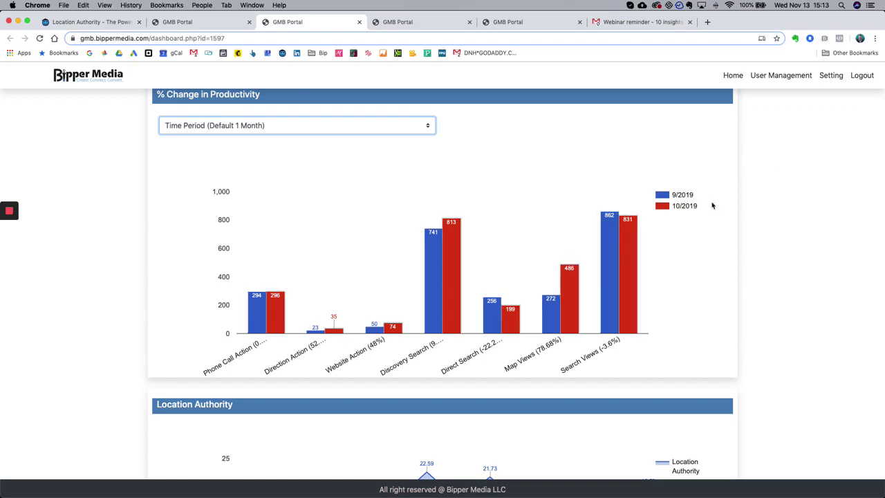
{"action": "left_click", "coordinate": [673, 206]}
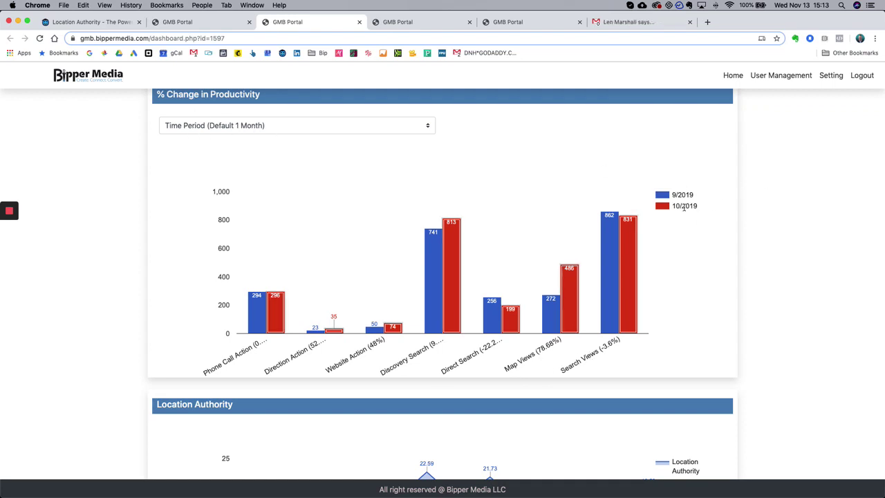
{"action": "left_click", "coordinate": [316, 126]}
{"action": "left_click", "coordinate": [244, 138]}
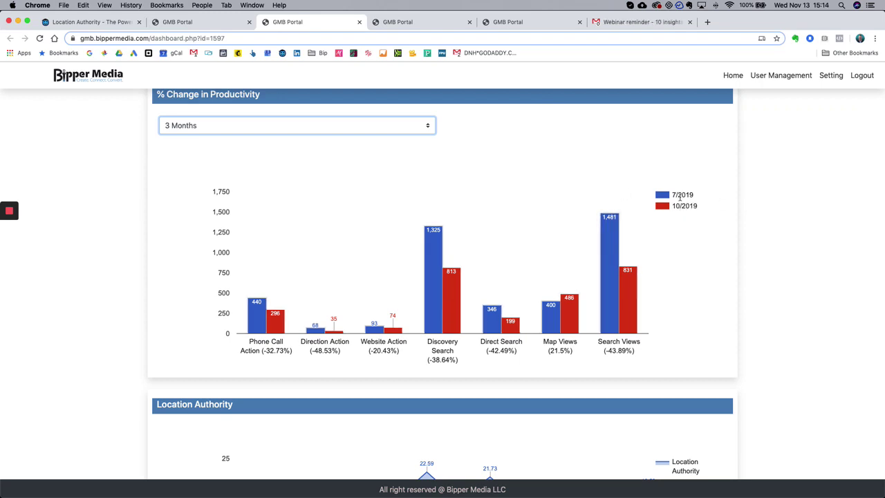
- Try the 6 Months time period, then switch back to 3 Months
{"action": "scroll", "coordinate": [592, 330], "scroll_direction": "down", "scroll_amount": 1}
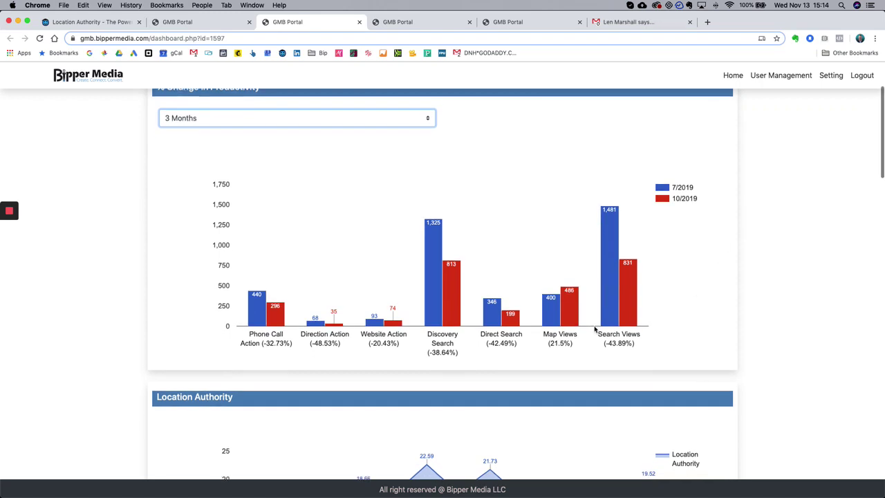
{"action": "scroll", "coordinate": [688, 256], "scroll_direction": "up", "scroll_amount": 1}
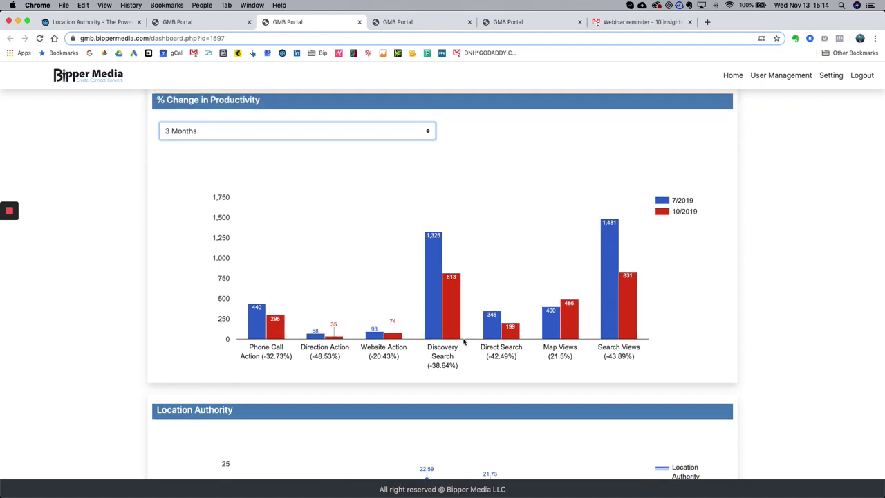
{"action": "mouse_move", "coordinate": [453, 322]}
{"action": "scroll", "coordinate": [668, 352], "scroll_direction": "up", "scroll_amount": 1}
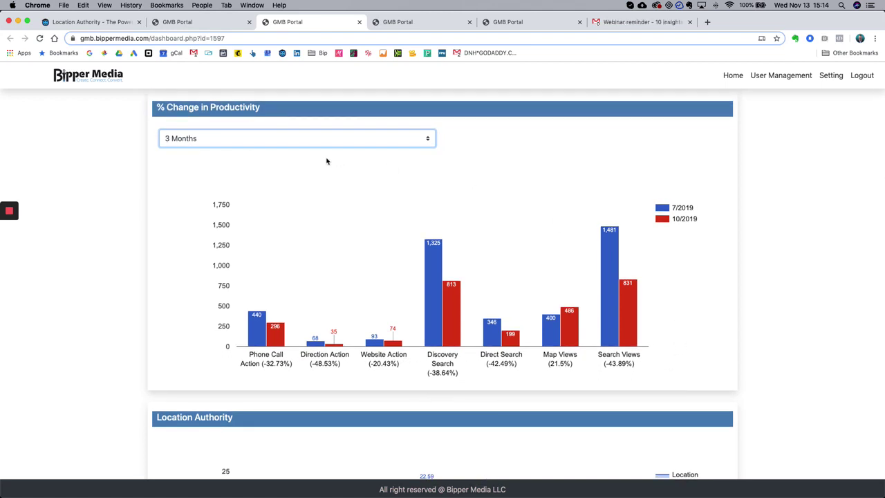
{"action": "left_click", "coordinate": [282, 142]}
{"action": "left_click", "coordinate": [269, 152]}
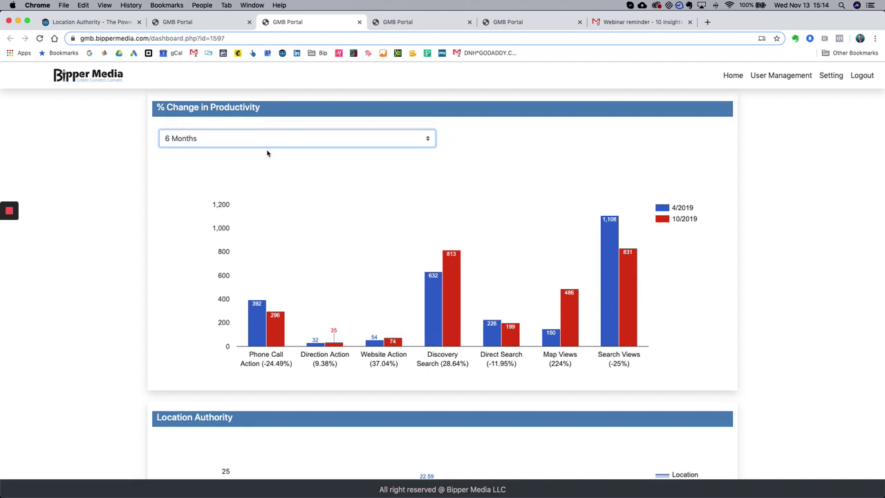
{"action": "left_click", "coordinate": [226, 141]}
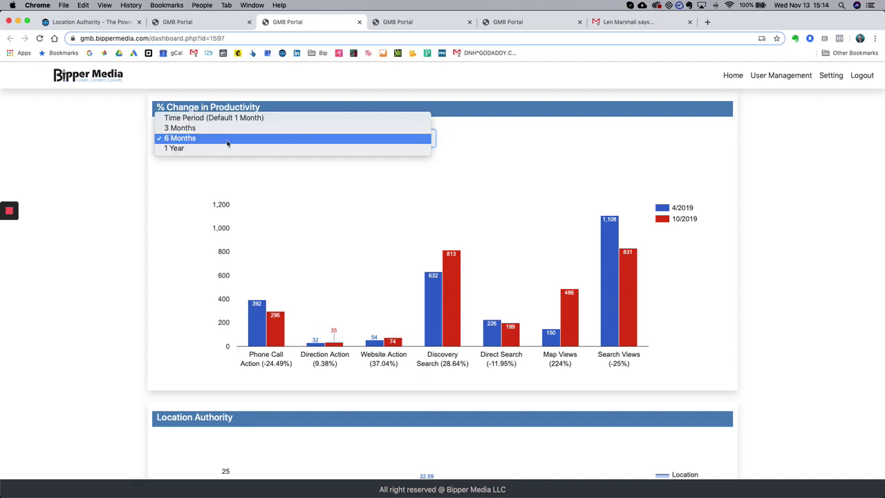
{"action": "left_click", "coordinate": [223, 132]}
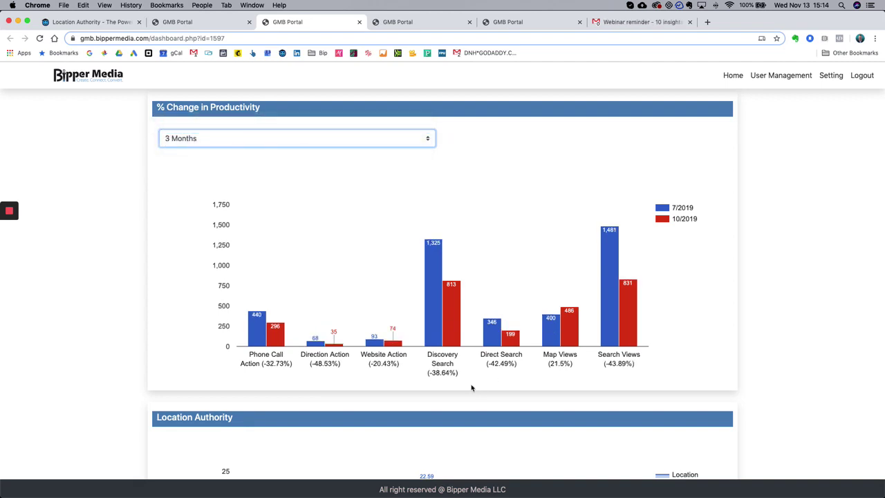
- Switch to 6 Months, then to 1 Year, comparing 10/2018 with 10/2019
{"action": "scroll", "coordinate": [386, 135], "scroll_direction": "up", "scroll_amount": 2}
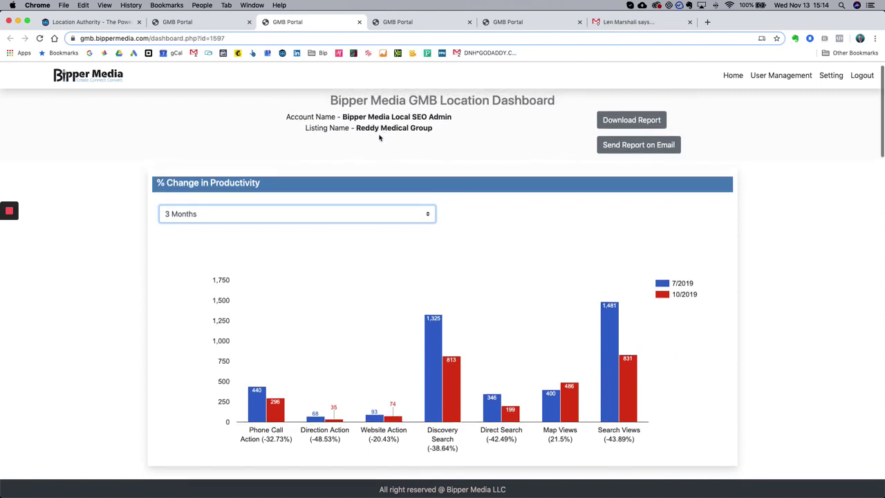
{"action": "scroll", "coordinate": [379, 140], "scroll_direction": "down", "scroll_amount": 3}
{"action": "scroll", "coordinate": [323, 158], "scroll_direction": "up", "scroll_amount": 1}
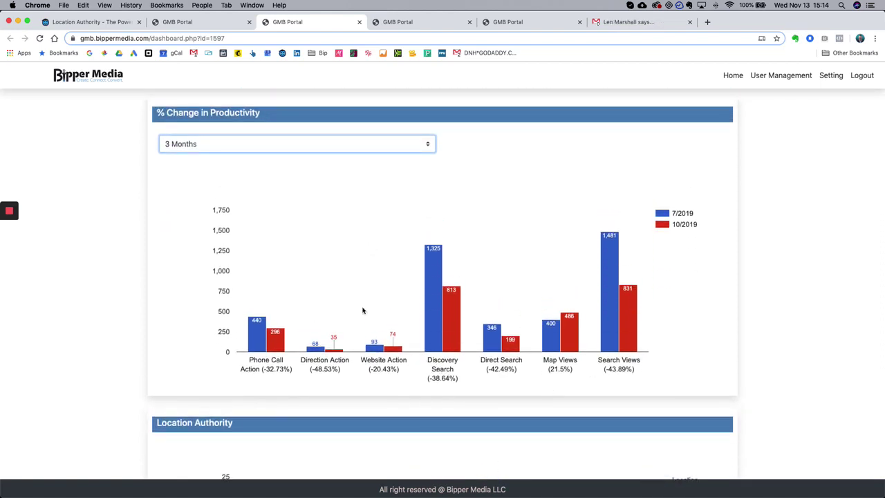
{"action": "left_click", "coordinate": [255, 142]}
{"action": "left_click", "coordinate": [231, 155]}
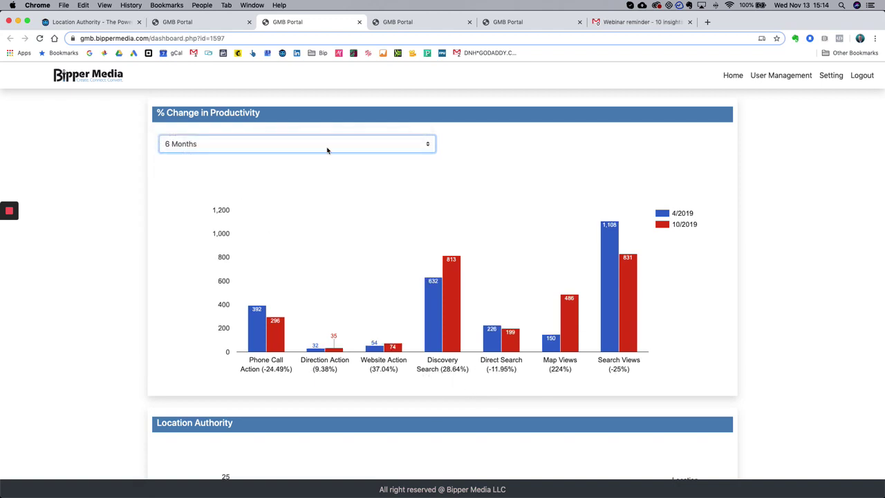
{"action": "left_click", "coordinate": [288, 144]}
{"action": "left_click", "coordinate": [271, 155]}
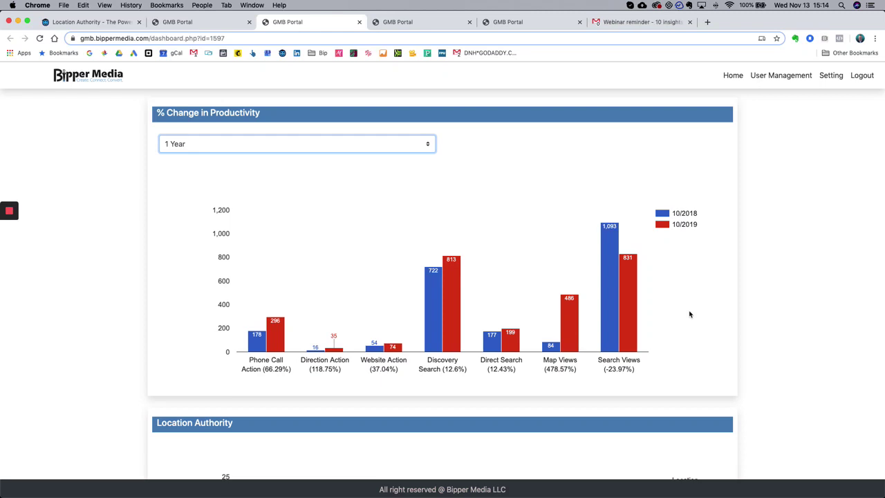
- Scroll to the Location Authority chart, rising from 11.95 in 10/2018 to 19.52 in 11/2019
{"action": "scroll", "coordinate": [690, 315], "scroll_direction": "down", "scroll_amount": 3}
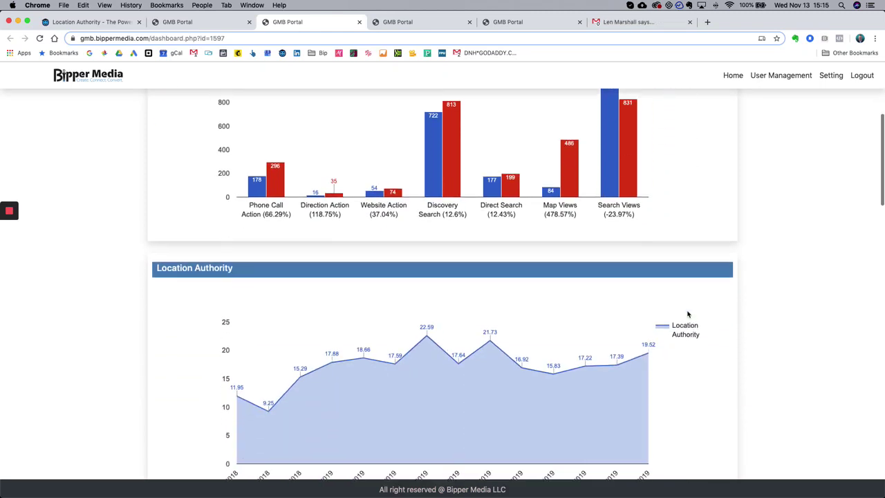
{"action": "scroll", "coordinate": [688, 315], "scroll_direction": "down", "scroll_amount": 1}
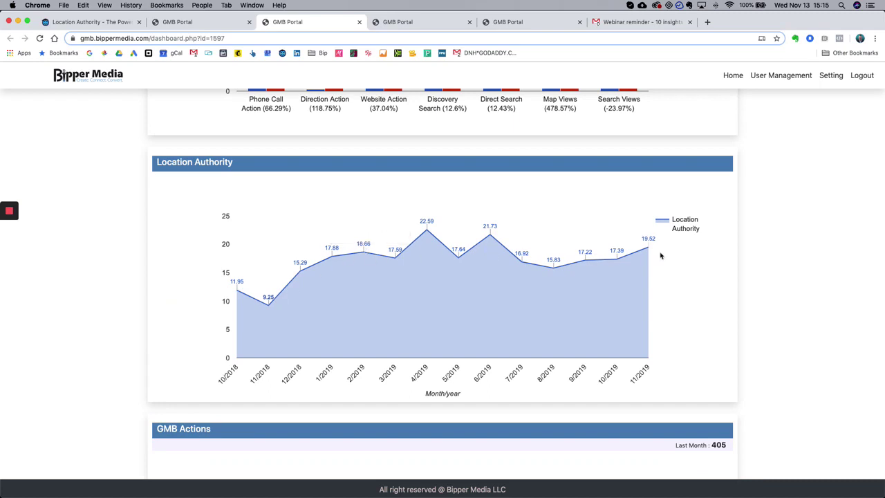
{"action": "scroll", "coordinate": [690, 270], "scroll_direction": "down", "scroll_amount": 1}
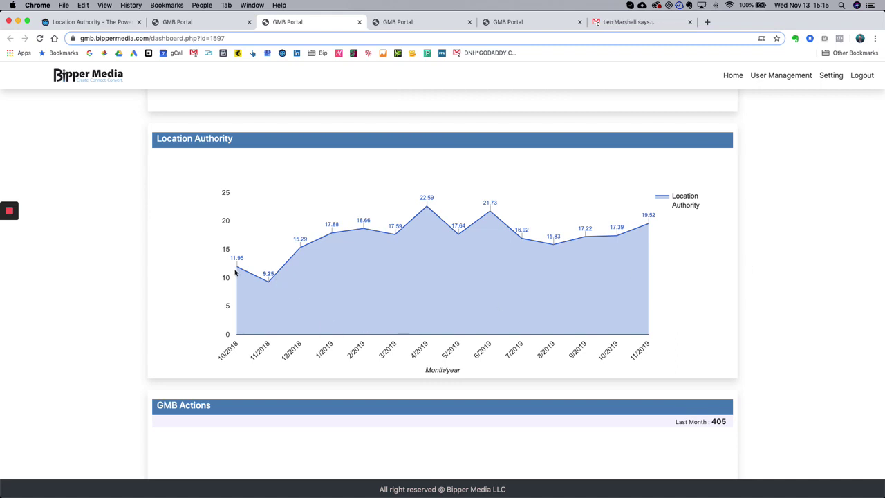
{"action": "mouse_move", "coordinate": [238, 268]}
- Inspect the GMB Actions chart's 11/2019 point, then scroll to the Maps / Search Productivity chart
{"action": "scroll", "coordinate": [691, 229], "scroll_direction": "down", "scroll_amount": 8}
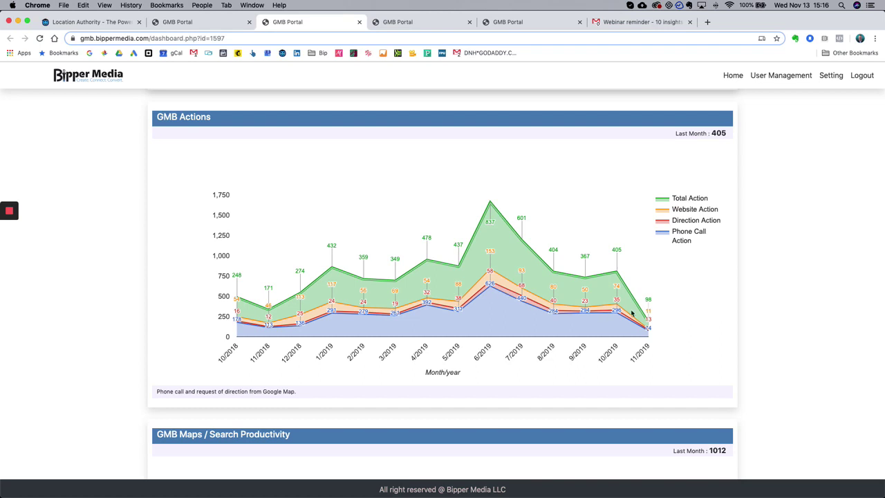
{"action": "scroll", "coordinate": [671, 328], "scroll_direction": "down", "scroll_amount": 2}
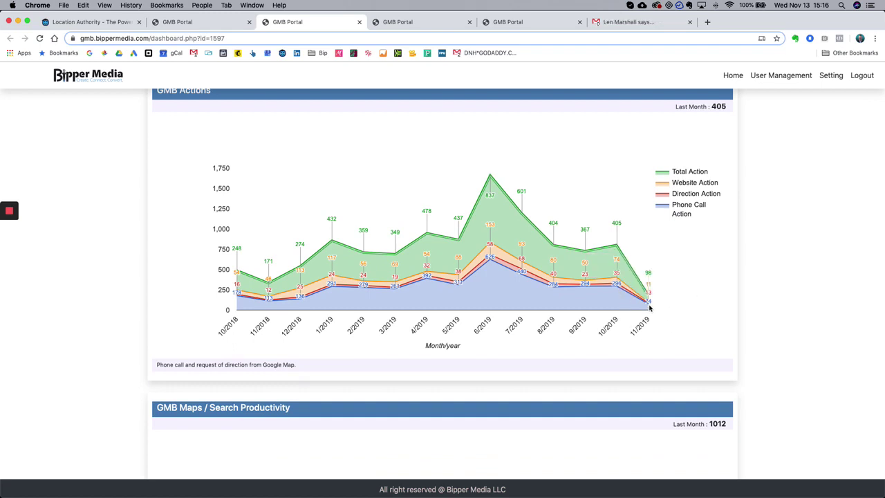
{"action": "mouse_move", "coordinate": [650, 309]}
{"action": "scroll", "coordinate": [343, 240], "scroll_direction": "up", "scroll_amount": 1}
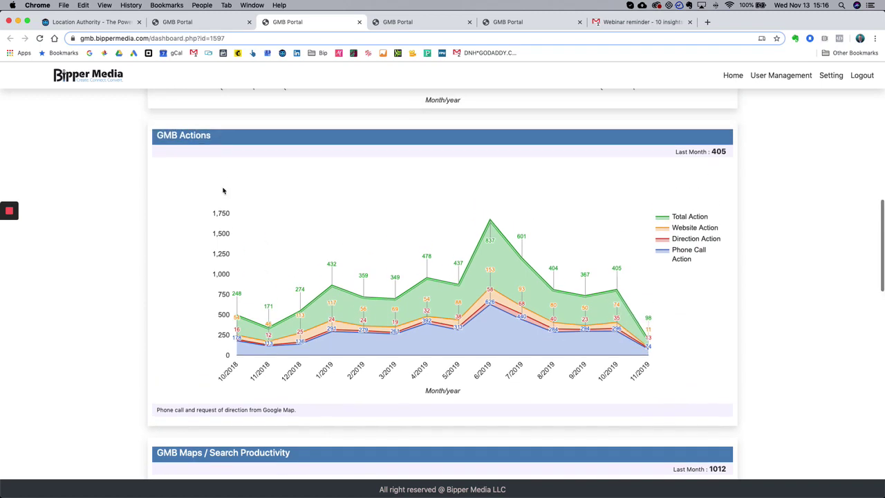
{"action": "scroll", "coordinate": [770, 277], "scroll_direction": "down", "scroll_amount": 5}
{"action": "scroll", "coordinate": [771, 276], "scroll_direction": "down", "scroll_amount": 3}
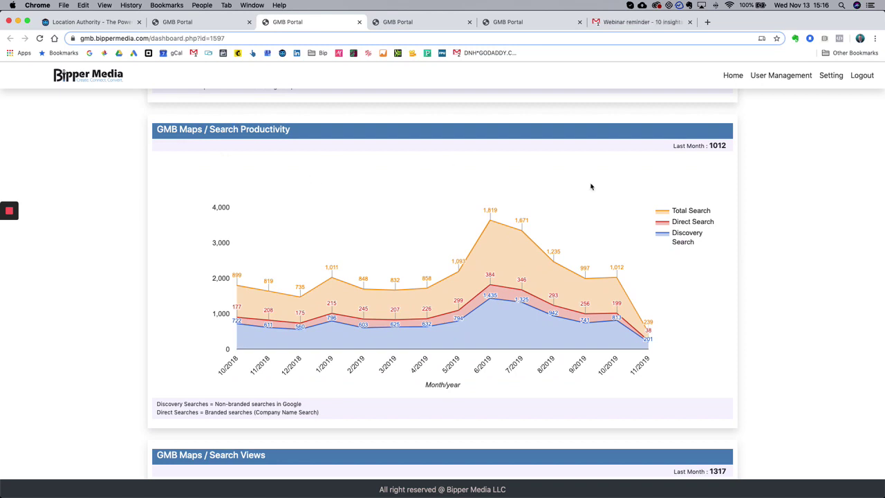
- Review the Search Productivity chart, then scroll to GMB Maps / Search Views, peaking at 2,032 in 6/2019
{"action": "scroll", "coordinate": [724, 257], "scroll_direction": "down", "scroll_amount": 1}
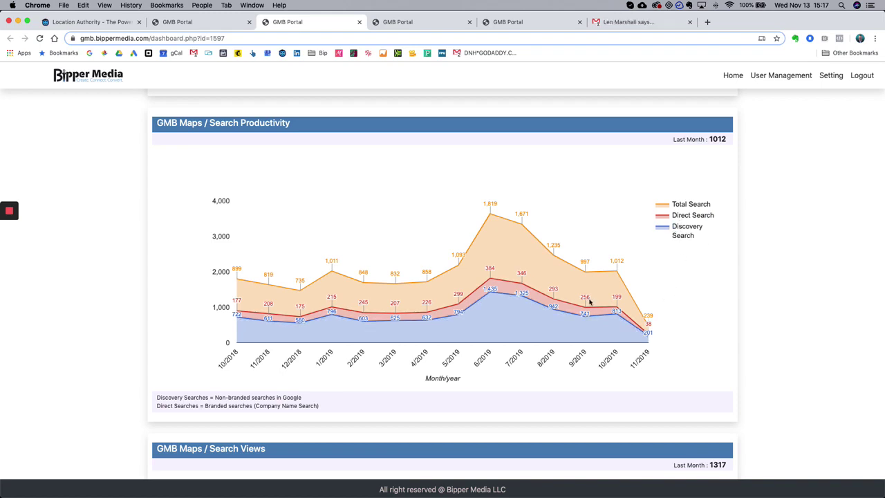
{"action": "mouse_move", "coordinate": [553, 304]}
{"action": "scroll", "coordinate": [552, 333], "scroll_direction": "down", "scroll_amount": 1}
{"action": "scroll", "coordinate": [552, 333], "scroll_direction": "down", "scroll_amount": 1}
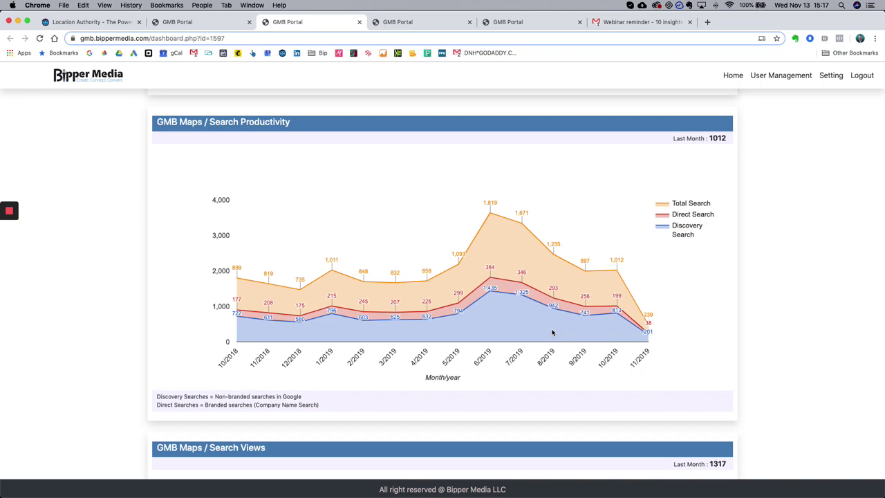
{"action": "scroll", "coordinate": [553, 333], "scroll_direction": "up", "scroll_amount": 20}
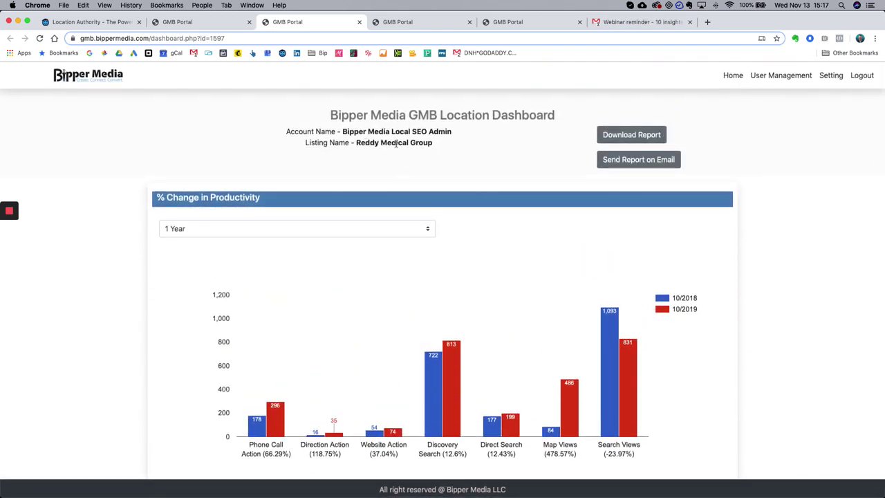
{"action": "scroll", "coordinate": [539, 207], "scroll_direction": "down", "scroll_amount": 20}
{"action": "scroll", "coordinate": [536, 208], "scroll_direction": "up", "scroll_amount": 8}
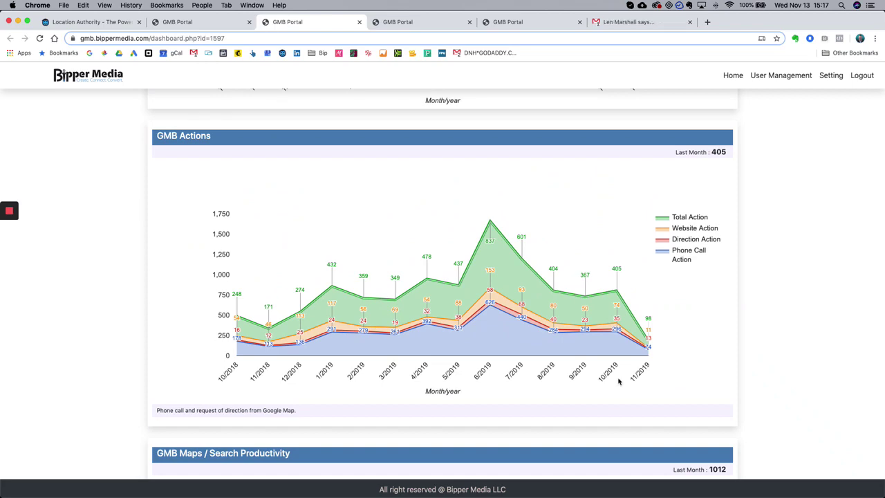
{"action": "scroll", "coordinate": [682, 292], "scroll_direction": "down", "scroll_amount": 5}
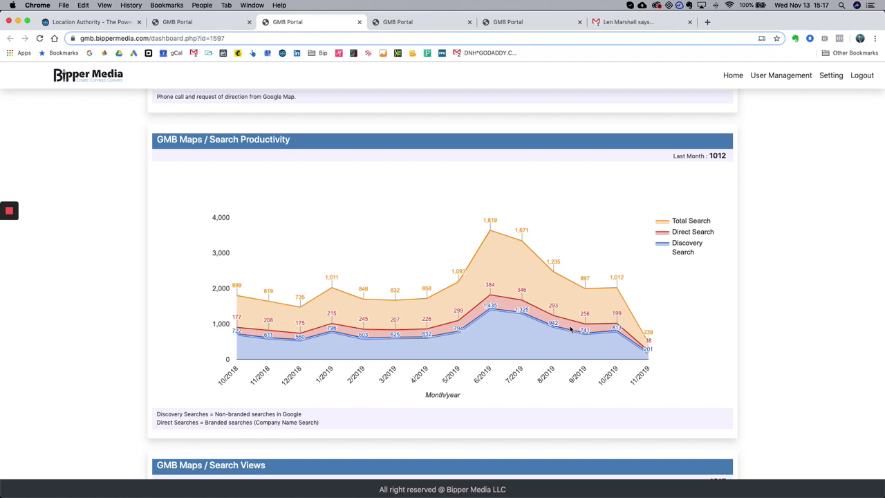
{"action": "scroll", "coordinate": [571, 330], "scroll_direction": "down", "scroll_amount": 5}
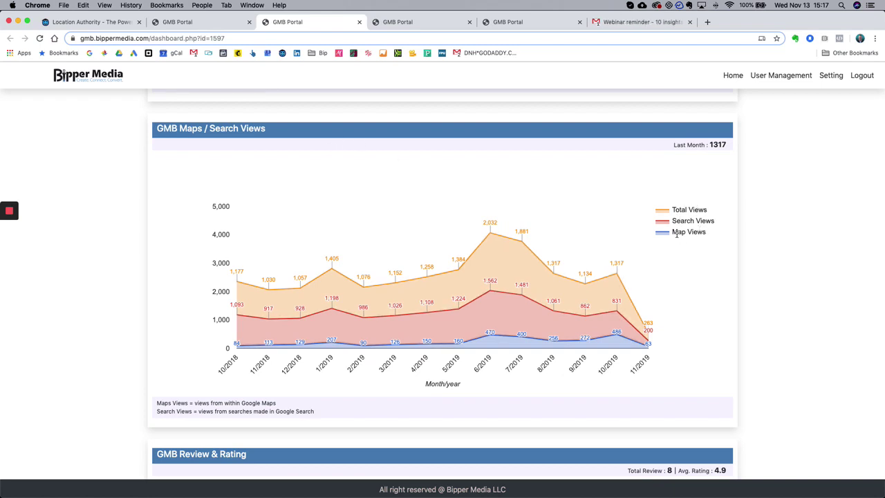
- Highlight the GMB Review & Rating figures (8 reviews, 4.9 average), then scroll back to the top
{"action": "scroll", "coordinate": [697, 327], "scroll_direction": "down", "scroll_amount": 1}
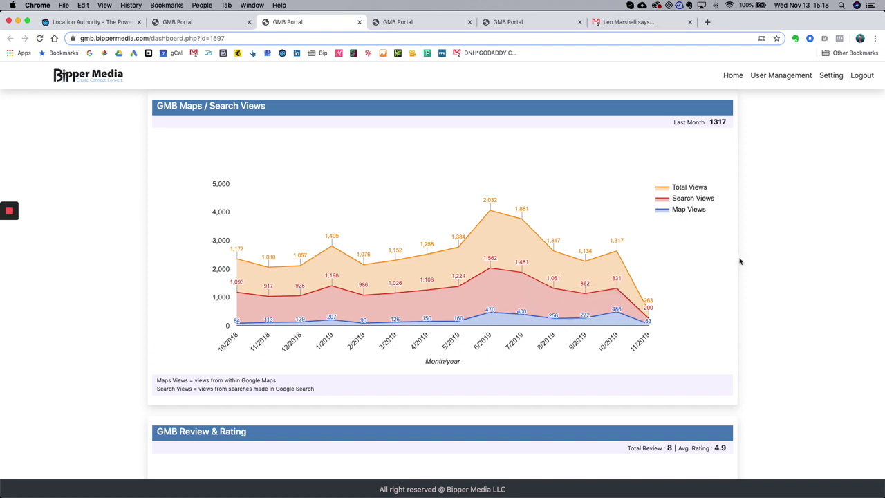
{"action": "scroll", "coordinate": [740, 261], "scroll_direction": "down", "scroll_amount": 8}
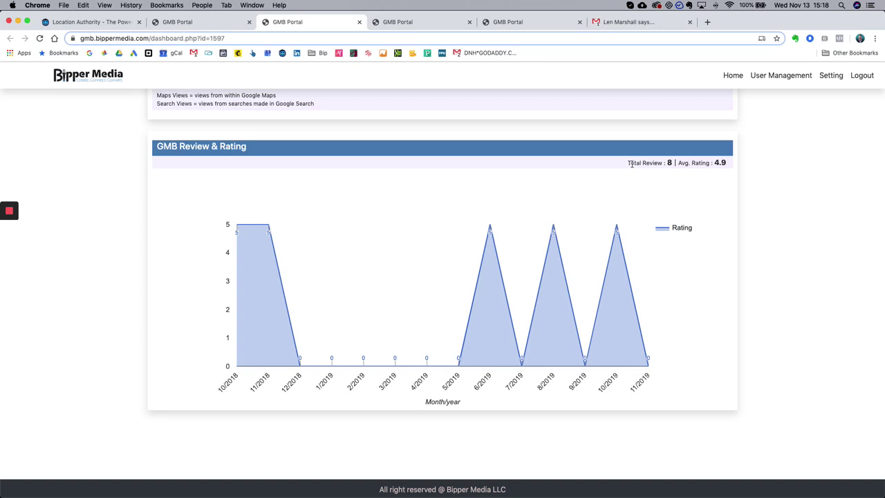
{"action": "left_click_drag", "start_coordinate": [628, 164], "coordinate": [742, 172]}
{"action": "left_click", "coordinate": [748, 269]}
{"action": "scroll", "coordinate": [674, 272], "scroll_direction": "up", "scroll_amount": 10}
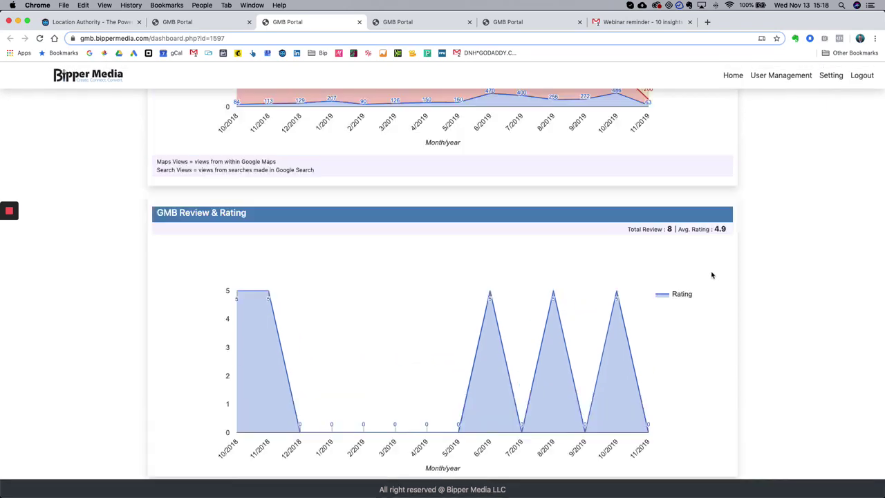
{"action": "scroll", "coordinate": [705, 276], "scroll_direction": "up", "scroll_amount": 15}
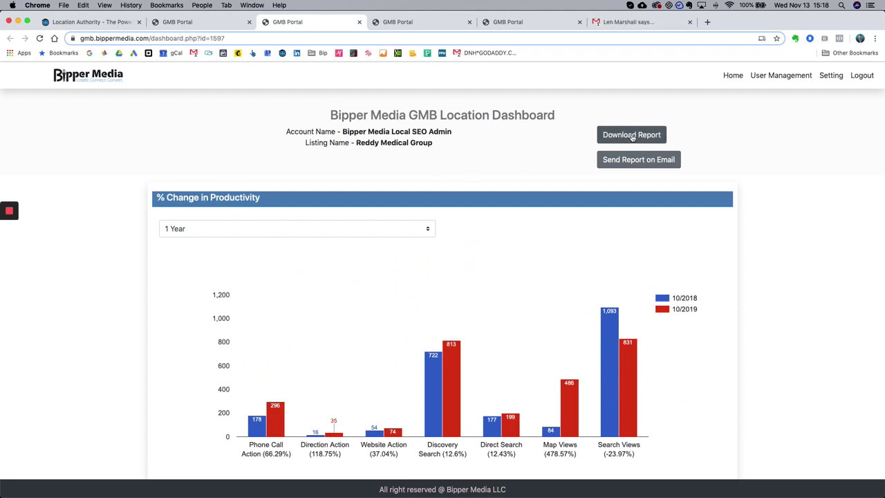
- Download Reddy Medical Group's five-page PDF report and scroll through it
{"action": "left_click", "coordinate": [632, 135]}
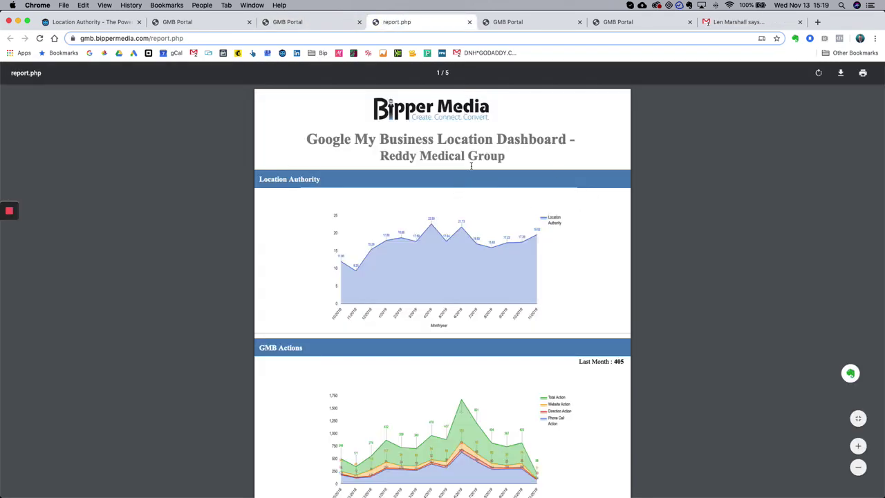
{"action": "scroll", "coordinate": [479, 172], "scroll_direction": "down", "scroll_amount": 15}
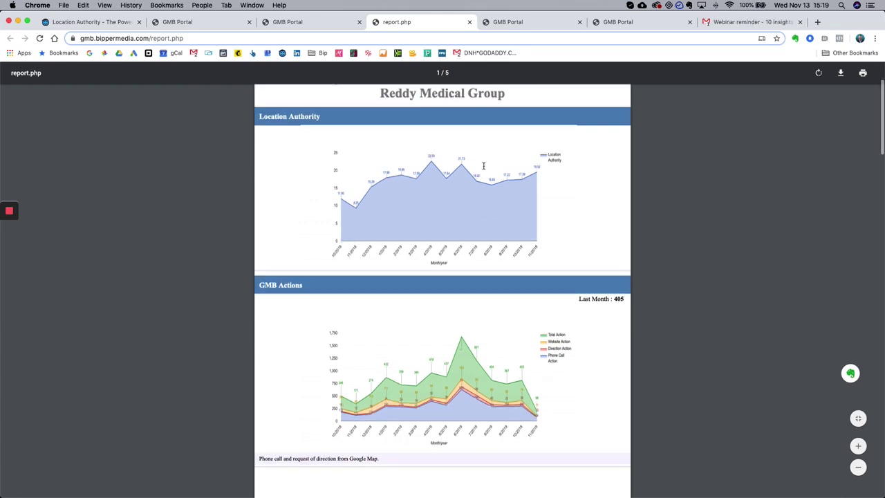
{"action": "scroll", "coordinate": [484, 168], "scroll_direction": "up", "scroll_amount": 5}
{"action": "scroll", "coordinate": [447, 135], "scroll_direction": "up", "scroll_amount": 5}
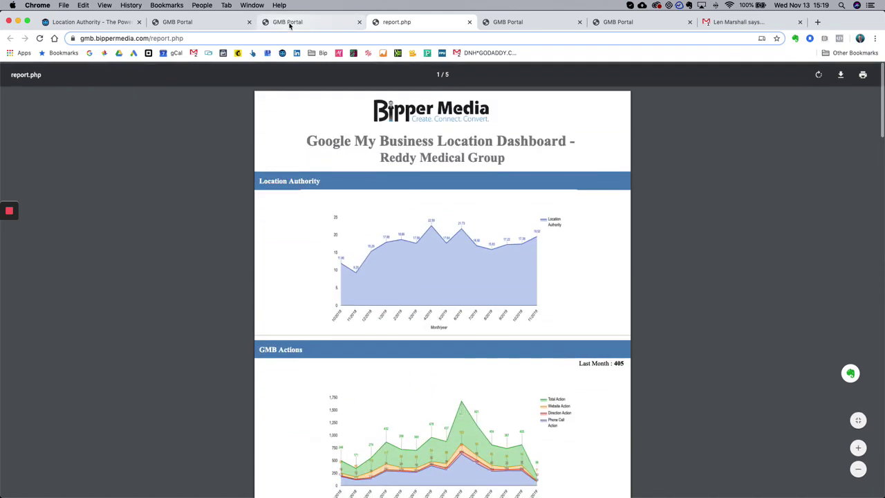
- Return to the dashboard tab and bring up the Send Report on Email form
{"action": "left_click", "coordinate": [311, 22]}
{"action": "left_click", "coordinate": [417, 23]}
{"action": "scroll", "coordinate": [468, 155], "scroll_direction": "down", "scroll_amount": 10}
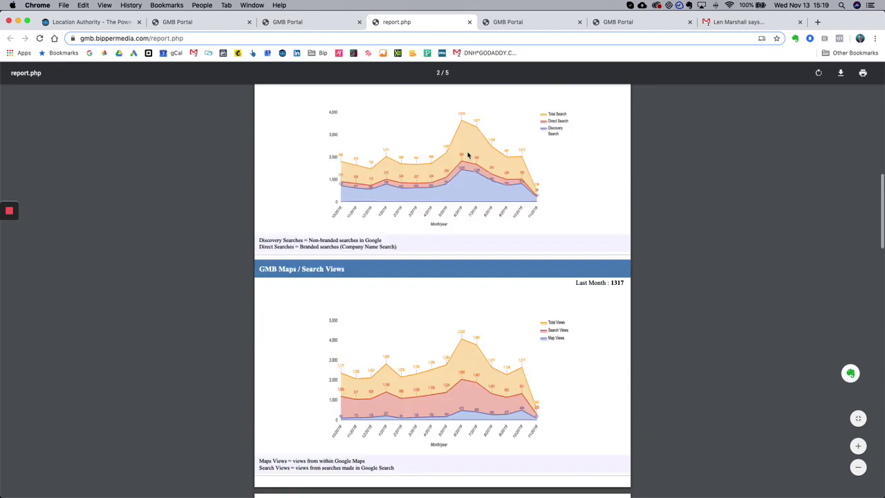
{"action": "scroll", "coordinate": [468, 155], "scroll_direction": "up", "scroll_amount": 10}
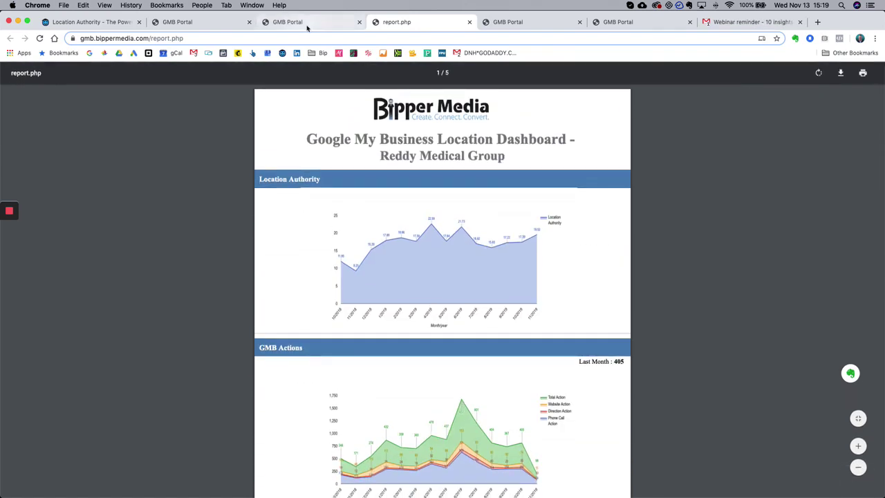
{"action": "left_click", "coordinate": [307, 23]}
{"action": "left_click", "coordinate": [612, 158]}
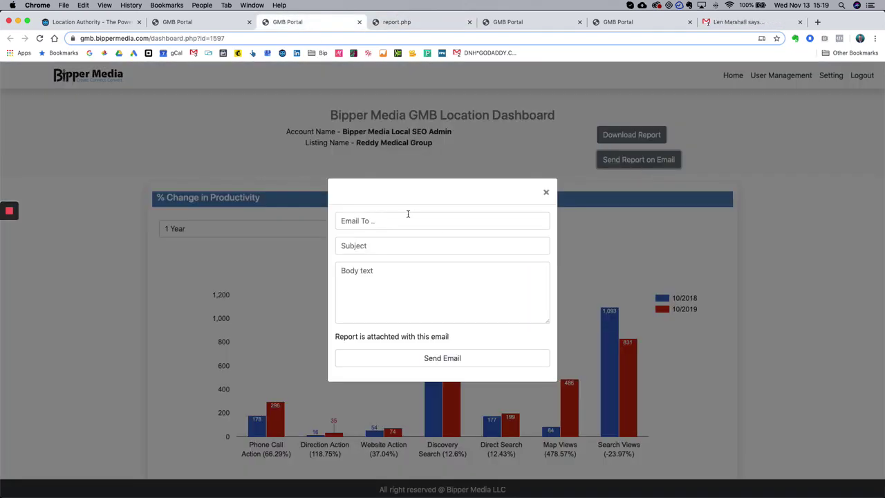
- Send the report to the client's e-mail address with subject 'GMB Report' and body 'Recent report'
{"action": "left_click", "coordinate": [376, 224]}
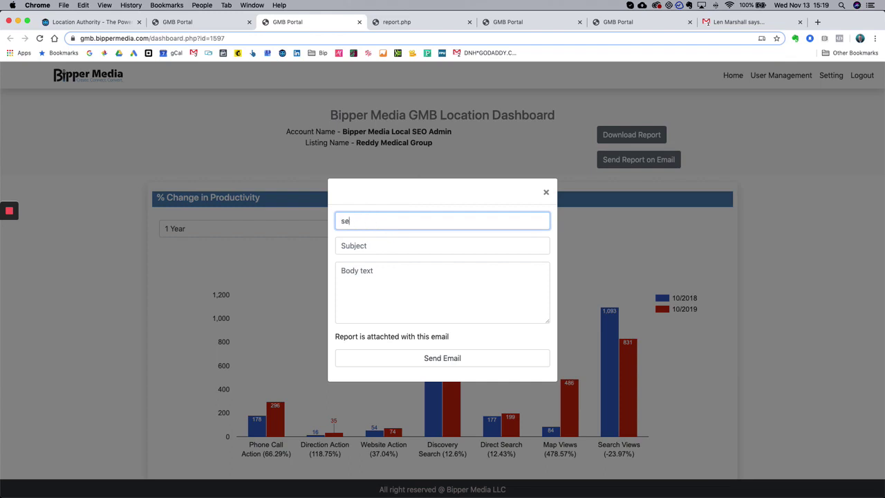
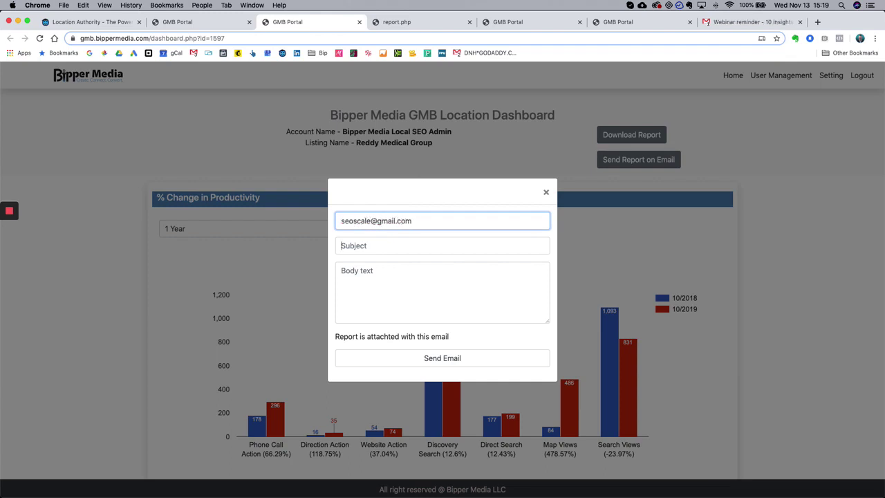
{"action": "left_click", "coordinate": [374, 245]}
{"action": "type", "text": "GMB Report"}
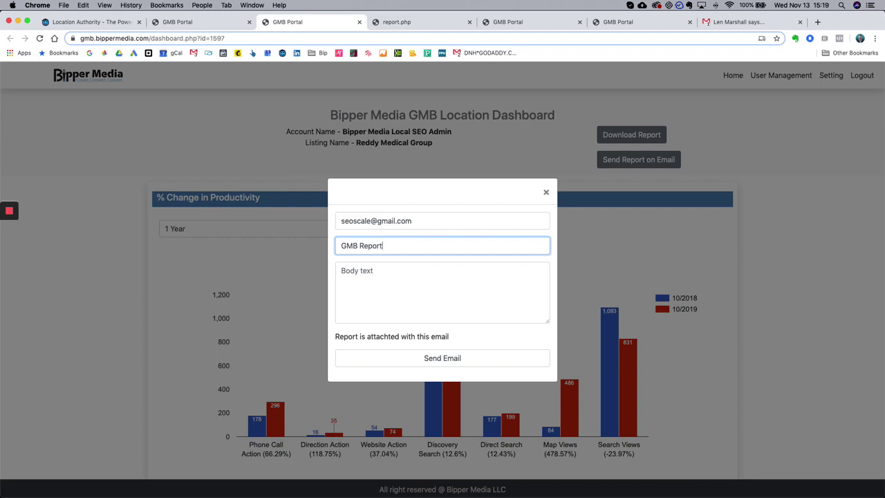
{"action": "key", "text": "Tab"}
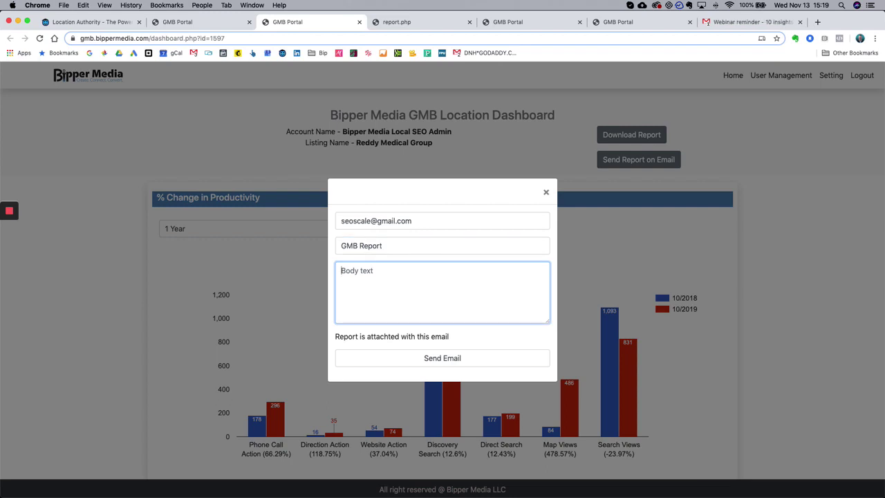
{"action": "type", "text": "Rece"}
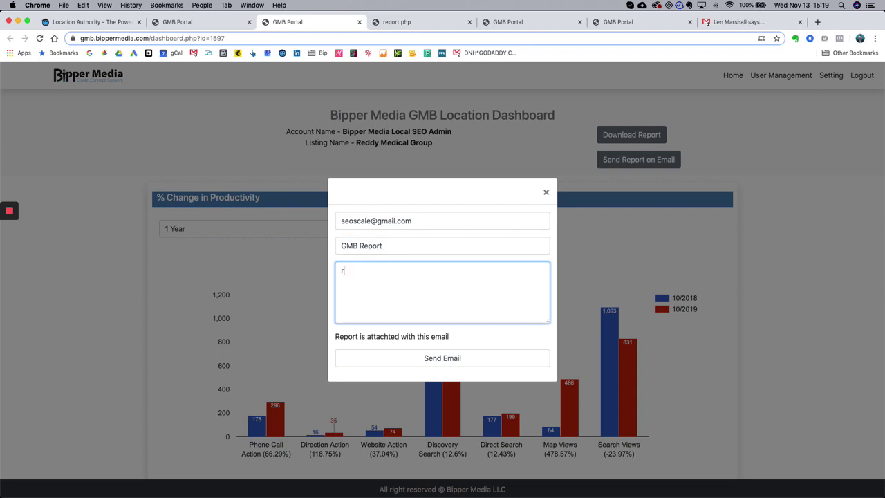
{"action": "type", "text": "nt report"}
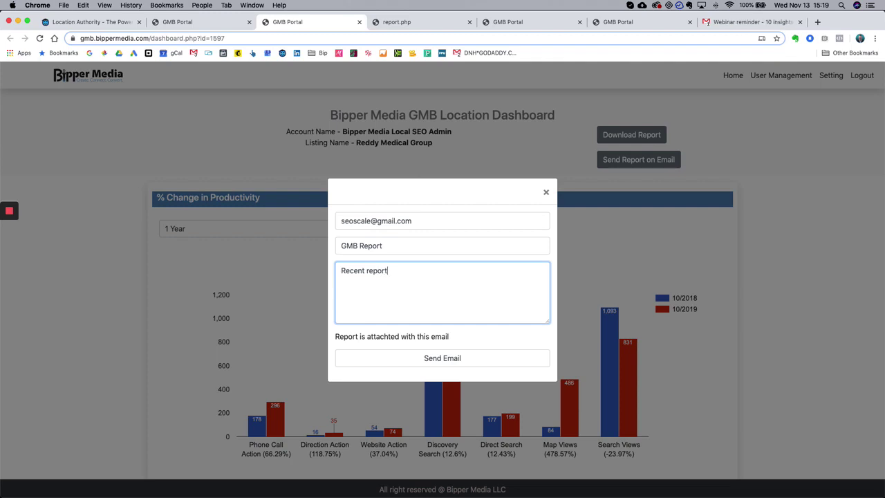
{"action": "left_click", "coordinate": [448, 358]}
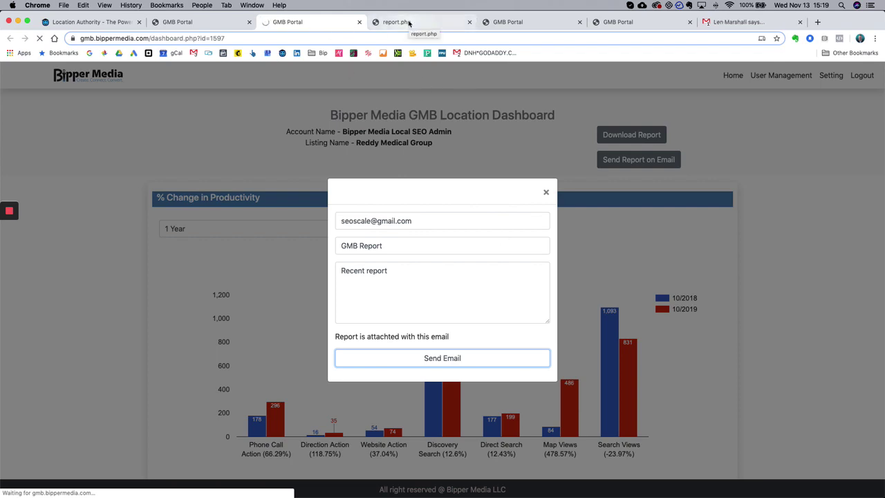
- Glance at the PDF report, then review the entered recipient, subject and message
{"action": "left_click", "coordinate": [400, 22]}
{"action": "left_click", "coordinate": [300, 24]}
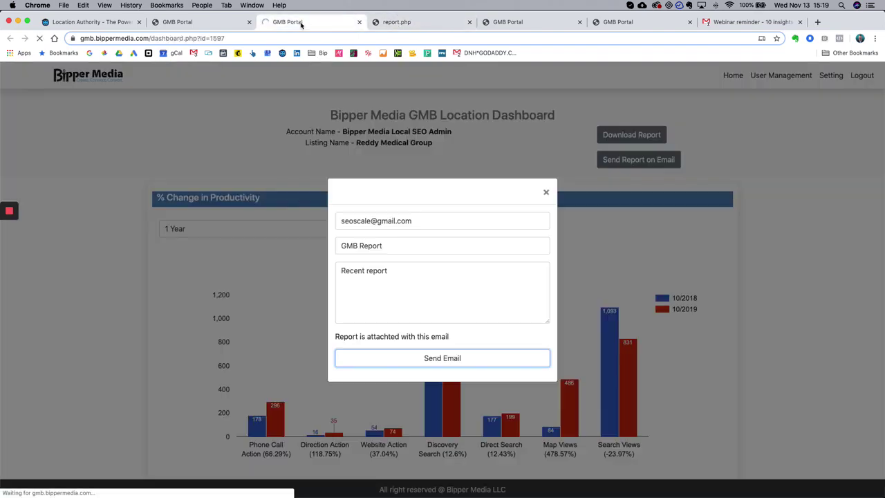
{"action": "left_click", "coordinate": [427, 221]}
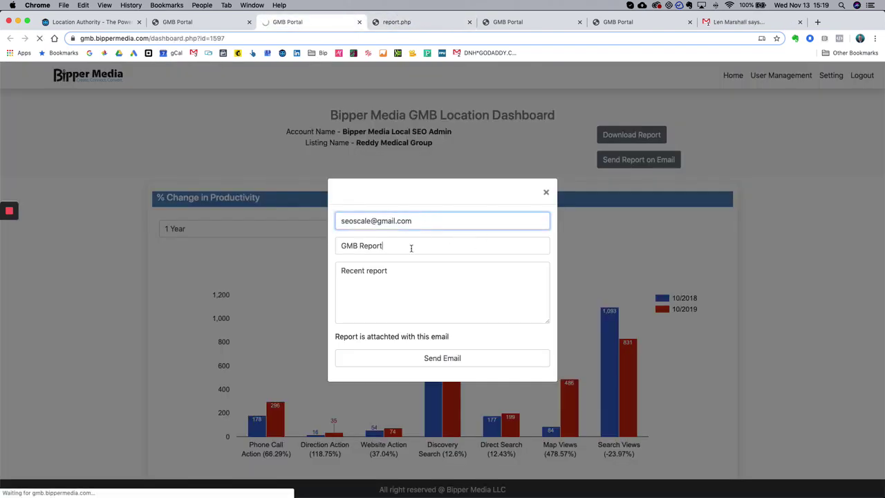
{"action": "left_click", "coordinate": [409, 271]}
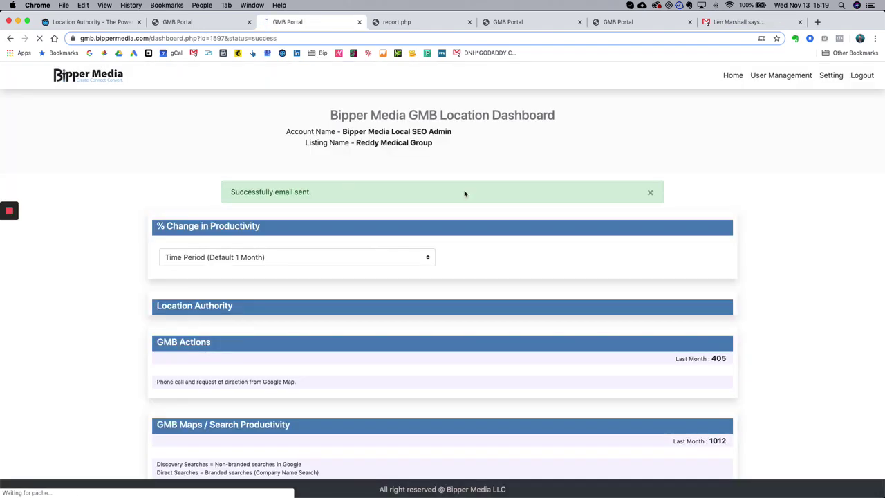
- Dismiss the email-sent success banner on the dashboard
{"action": "left_click", "coordinate": [650, 197]}
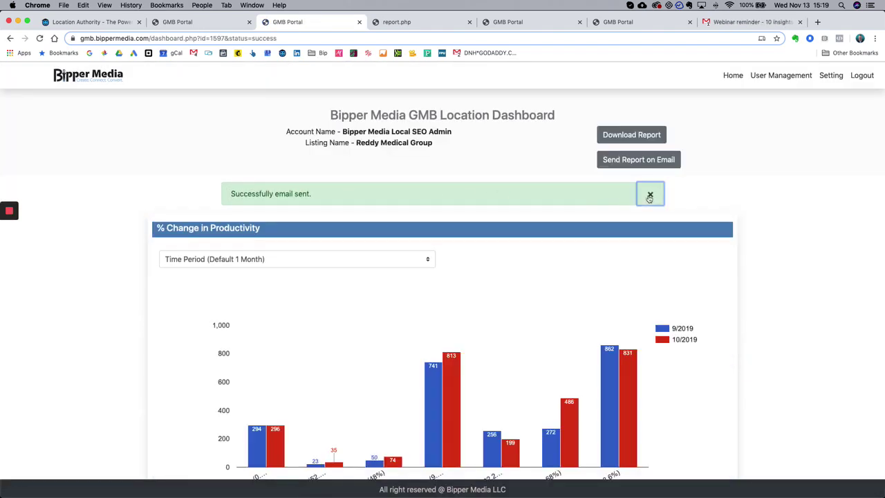
{"action": "scroll", "coordinate": [446, 161], "scroll_direction": "down", "scroll_amount": 4}
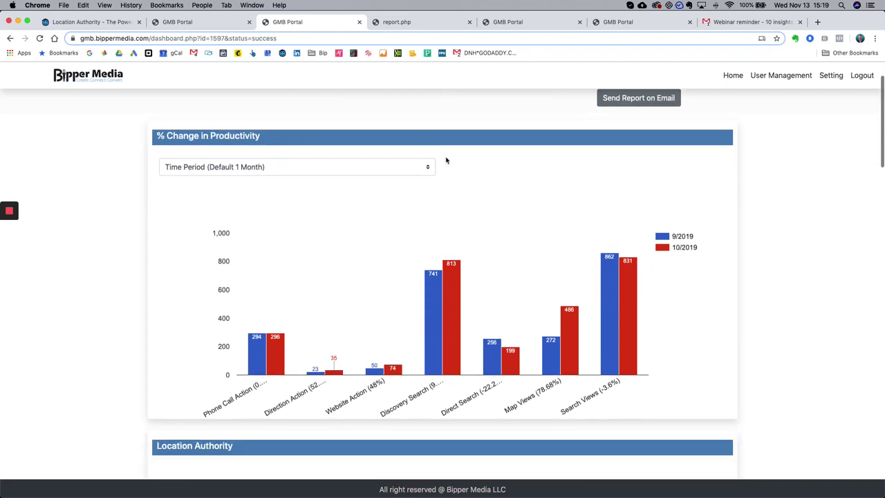
{"action": "scroll", "coordinate": [446, 161], "scroll_direction": "up", "scroll_amount": 4}
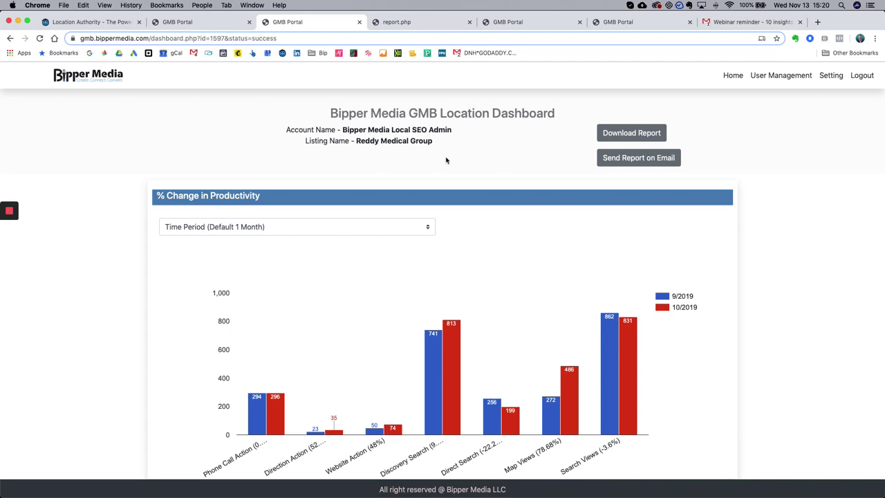
- Read through the five-page PDF report, then go back to the Reddy Medical Group dashboard
{"action": "left_click", "coordinate": [408, 21]}
{"action": "scroll", "coordinate": [513, 229], "scroll_direction": "down", "scroll_amount": 15}
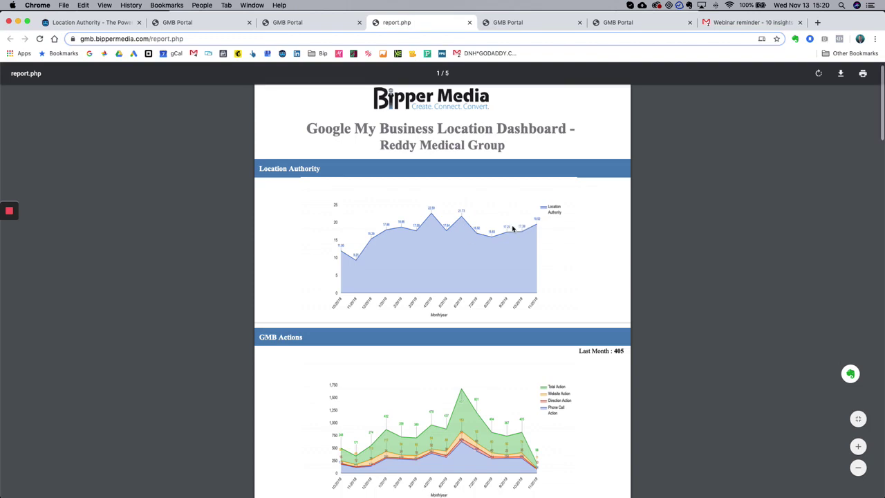
{"action": "scroll", "coordinate": [512, 229], "scroll_direction": "down", "scroll_amount": 15}
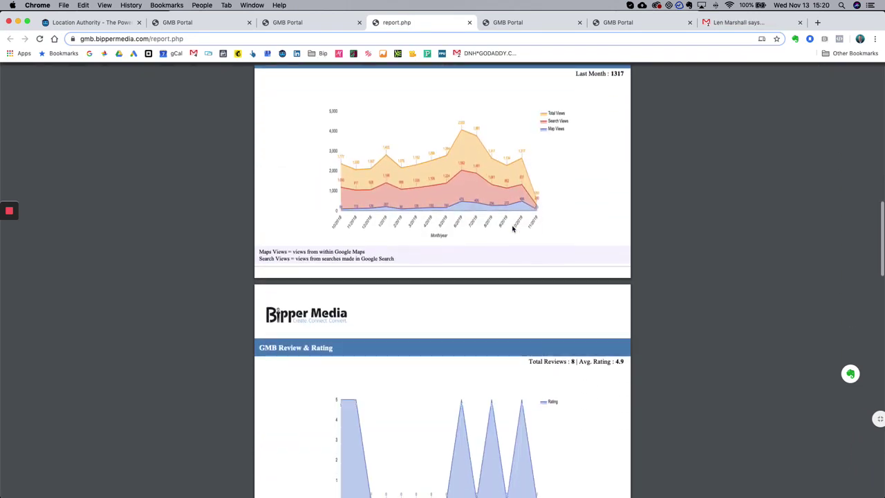
{"action": "scroll", "coordinate": [512, 229], "scroll_direction": "down", "scroll_amount": 15}
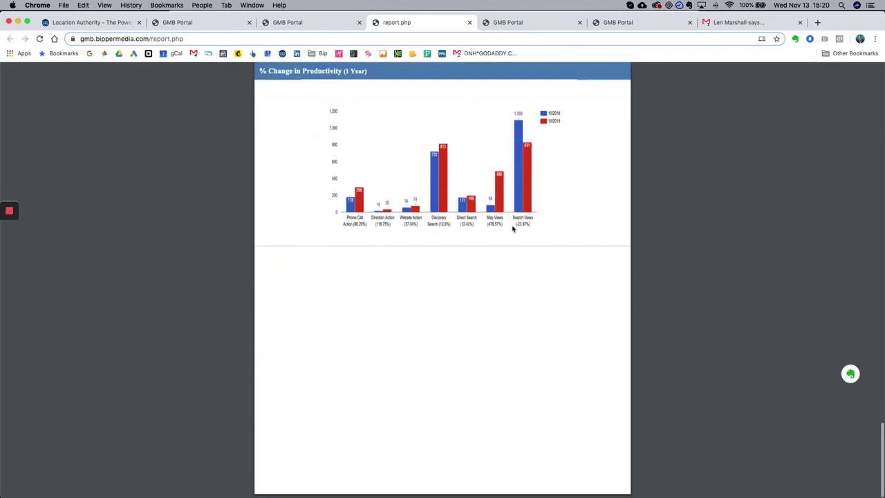
{"action": "scroll", "coordinate": [512, 229], "scroll_direction": "up", "scroll_amount": 20}
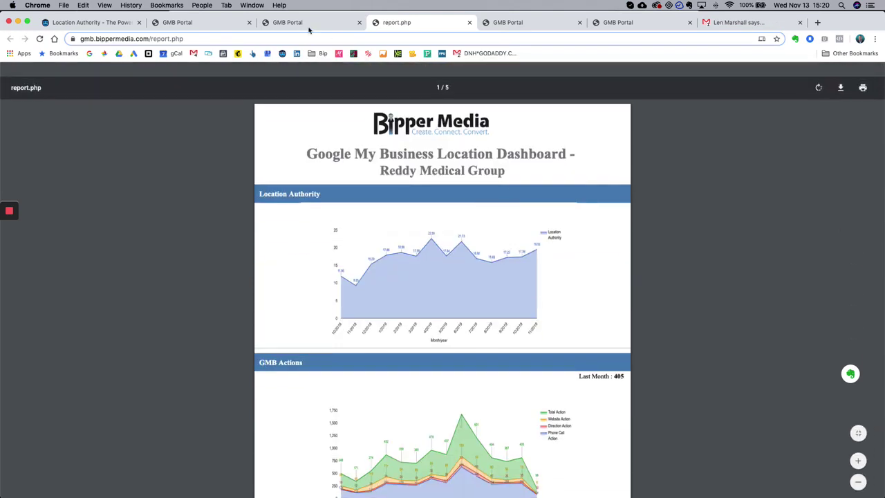
{"action": "left_click", "coordinate": [308, 22]}
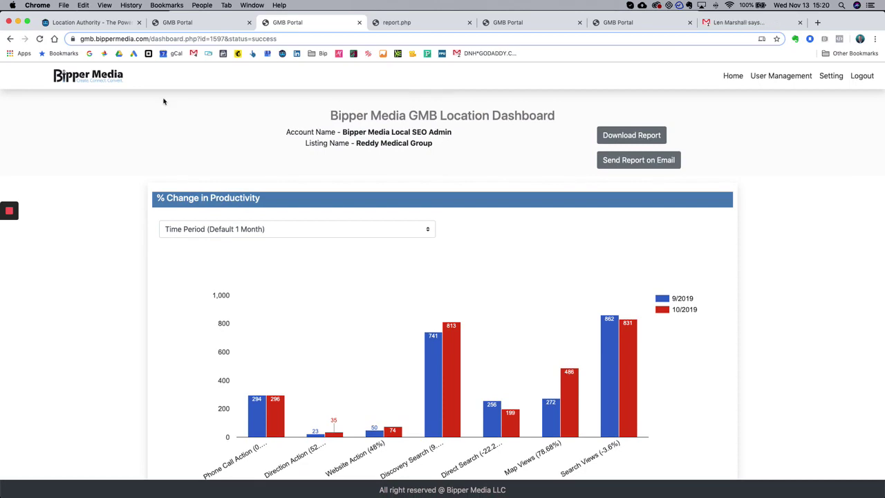
- Show 100 entries in the agency panel listings table, then switch to Khepra's Raw Food Juice Bar dashboard
{"action": "left_click", "coordinate": [80, 76]}
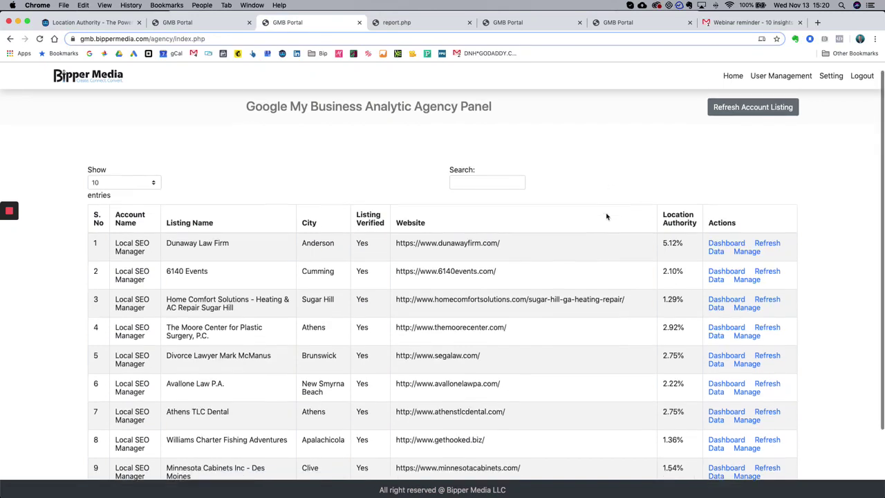
{"action": "scroll", "coordinate": [606, 216], "scroll_direction": "down", "scroll_amount": 2}
{"action": "scroll", "coordinate": [607, 216], "scroll_direction": "up", "scroll_amount": 2}
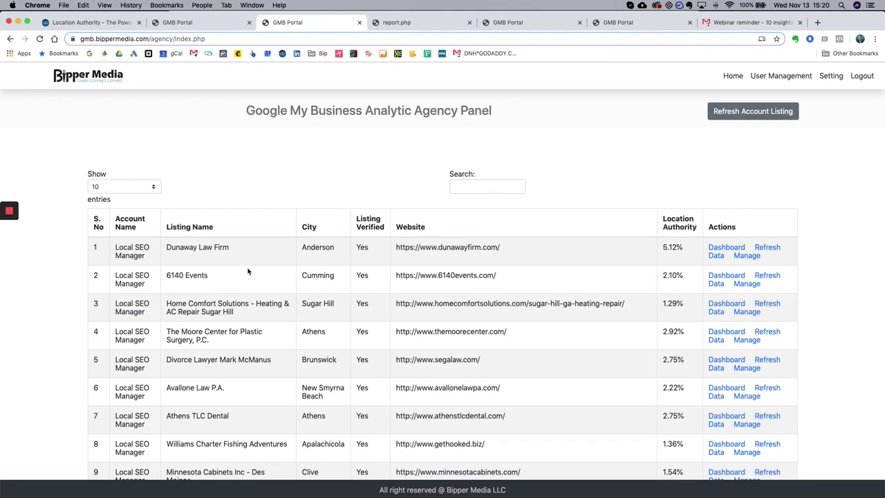
{"action": "scroll", "coordinate": [243, 271], "scroll_direction": "down", "scroll_amount": 1}
{"action": "left_click", "coordinate": [144, 181]}
{"action": "left_click", "coordinate": [137, 208]}
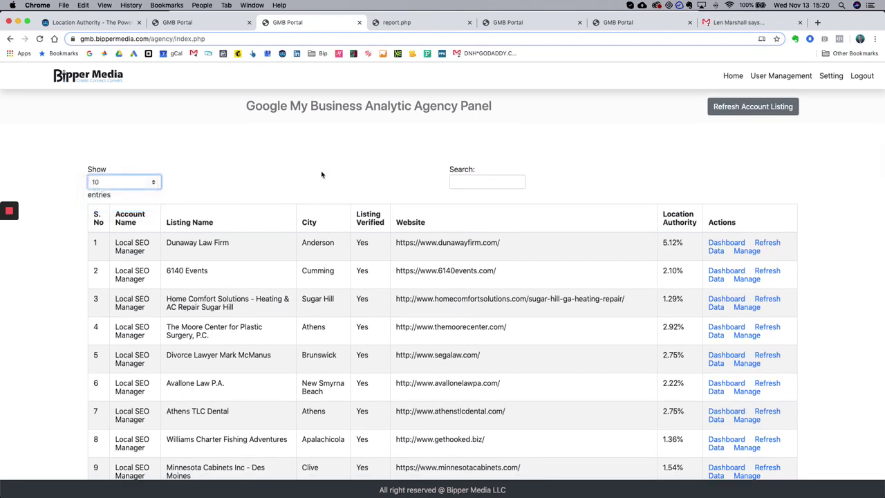
{"action": "scroll", "coordinate": [445, 200], "scroll_direction": "down", "scroll_amount": 3}
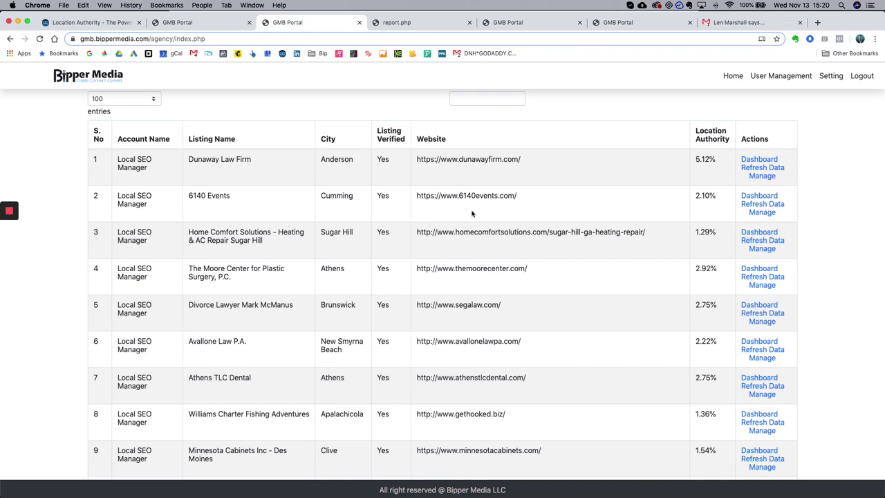
{"action": "left_click", "coordinate": [533, 23]}
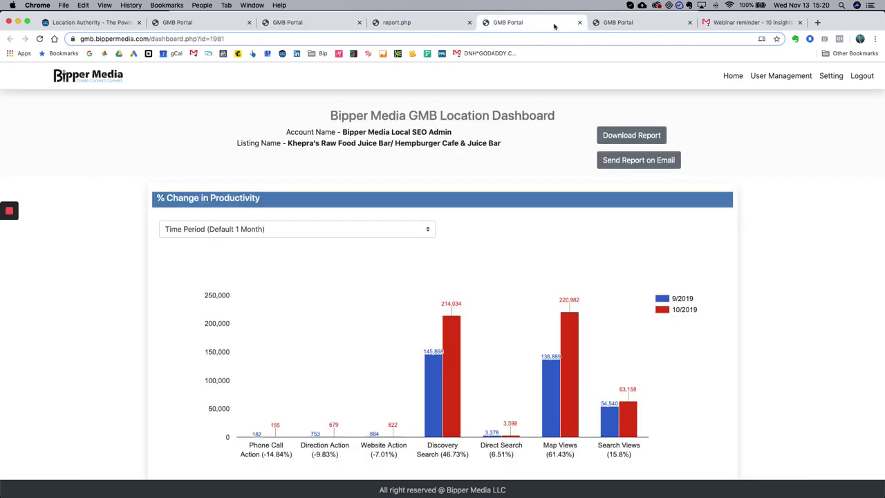
- Set the juice bar's productivity Time Period to 6 Months, then return to the agency listings table
{"action": "scroll", "coordinate": [681, 260], "scroll_direction": "down", "scroll_amount": 2}
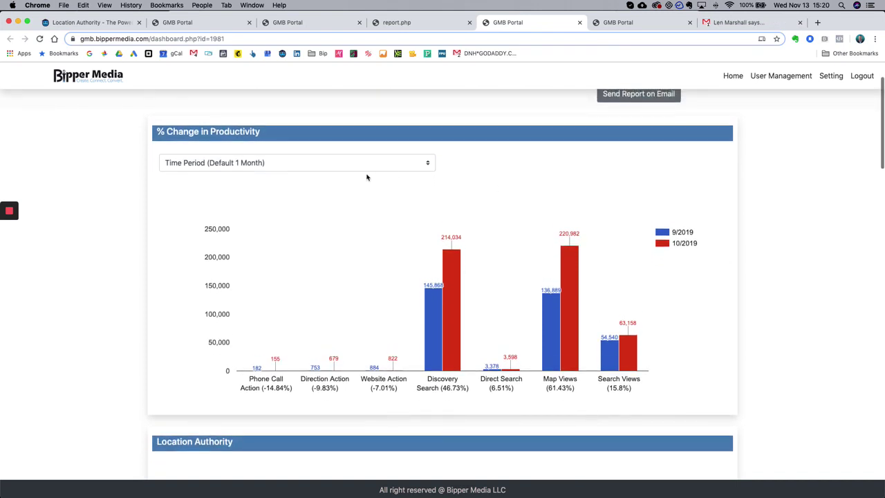
{"action": "left_click", "coordinate": [273, 166]}
{"action": "left_click", "coordinate": [255, 182]}
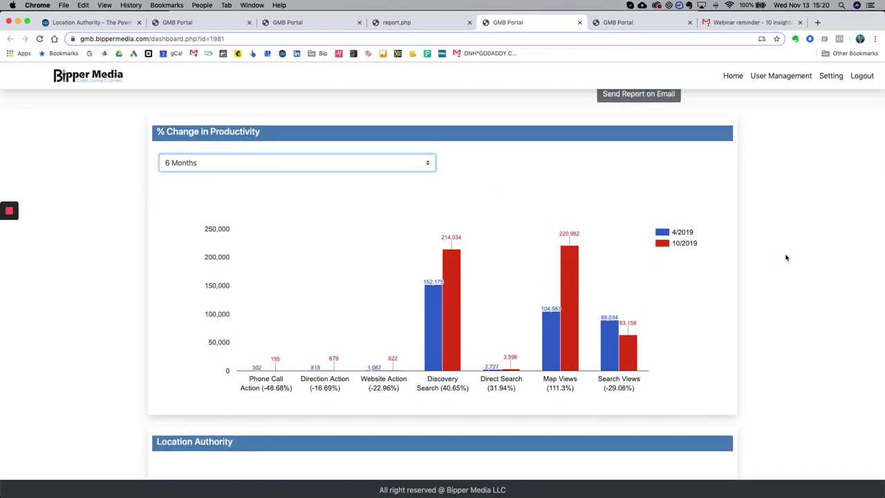
{"action": "scroll", "coordinate": [786, 258], "scroll_direction": "down", "scroll_amount": 1}
{"action": "scroll", "coordinate": [786, 258], "scroll_direction": "up", "scroll_amount": 2}
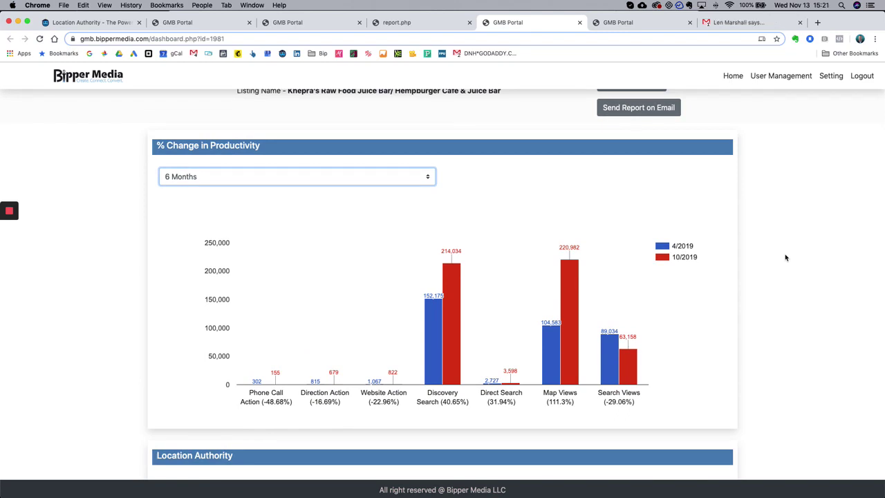
{"action": "left_click", "coordinate": [287, 23]}
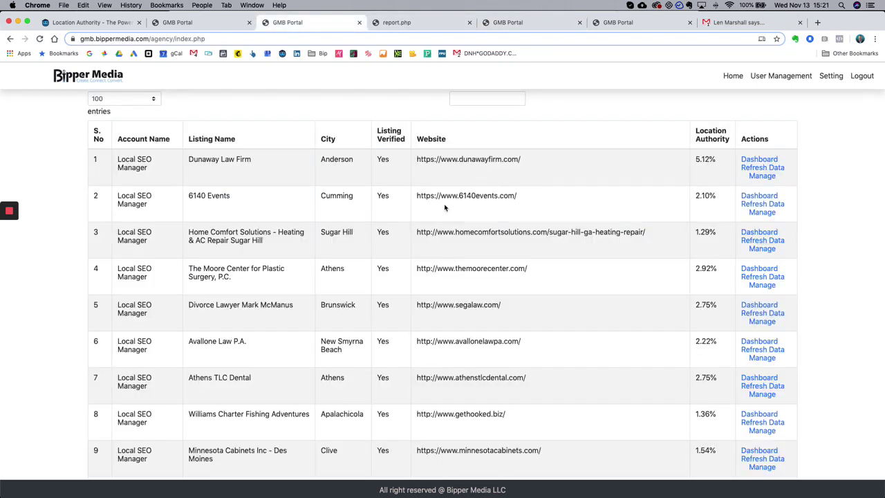
{"action": "scroll", "coordinate": [484, 200], "scroll_direction": "up", "scroll_amount": 3}
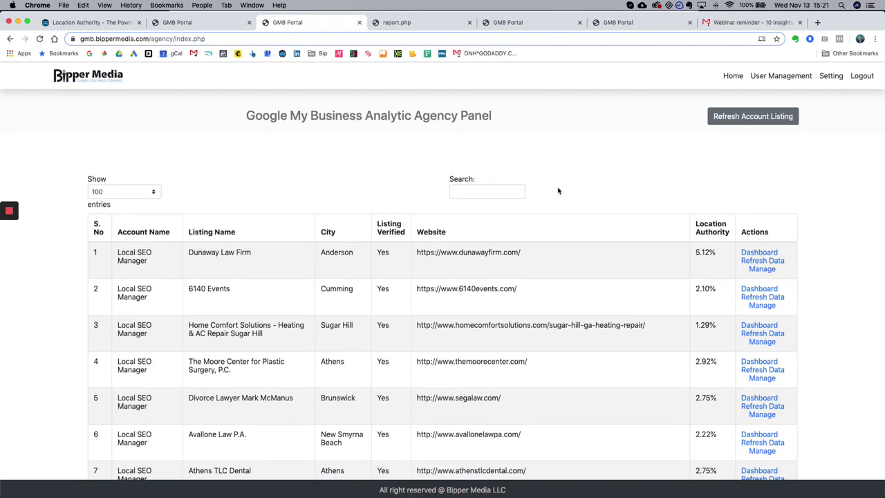